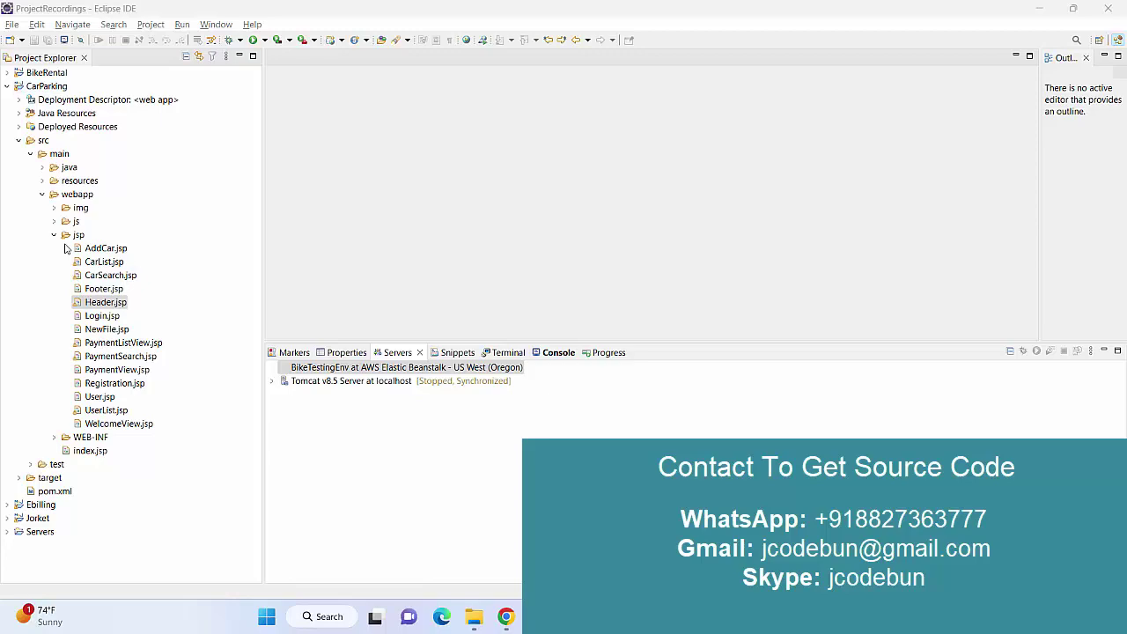
Open AddCar.jsp to look through its code, then close it.
left_click(102, 252)
double_click(102, 256)
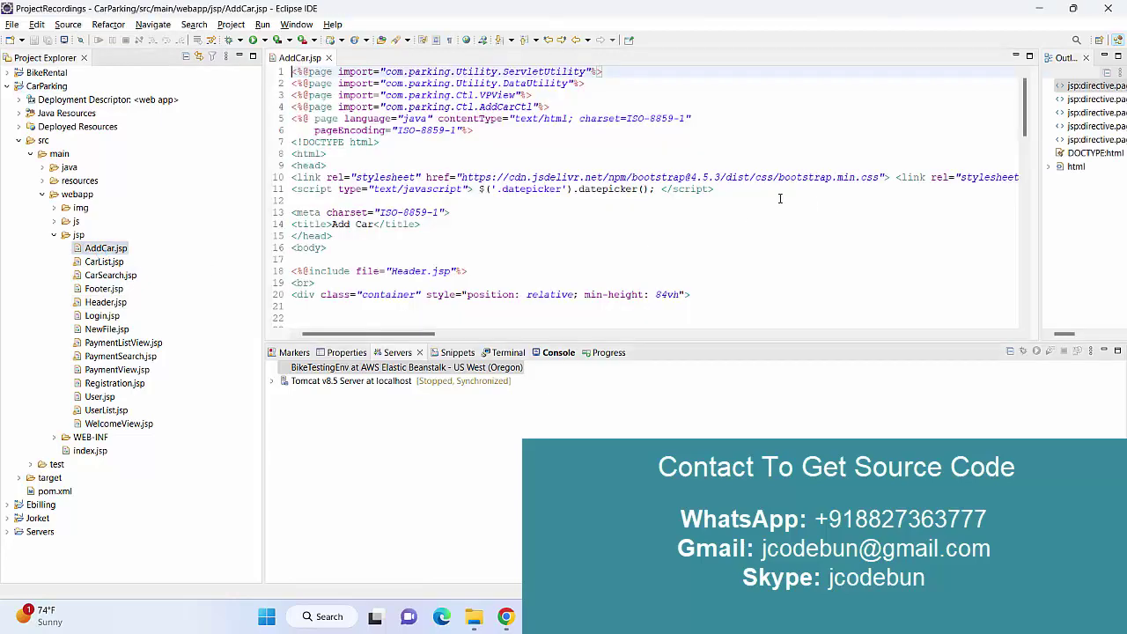
scroll(528, 193, "down", 5)
scroll(352, 132, "up", 5)
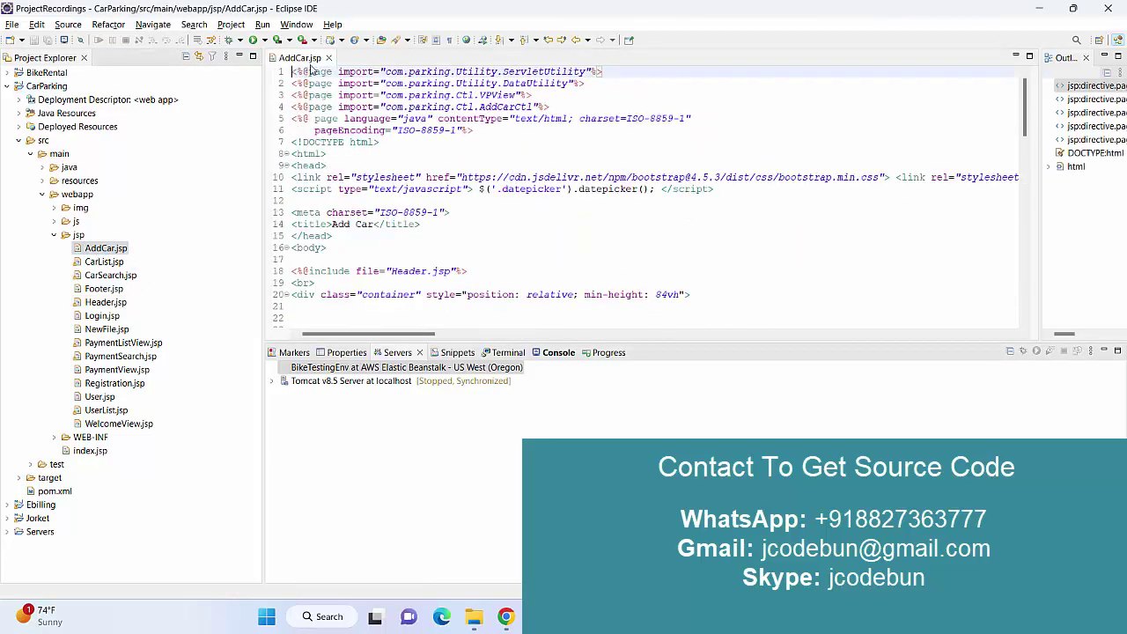
left_click(328, 57)
Collapse the jsp folder and expand Java Resources > src/main/java to show the com.parking packages.
left_click(53, 234)
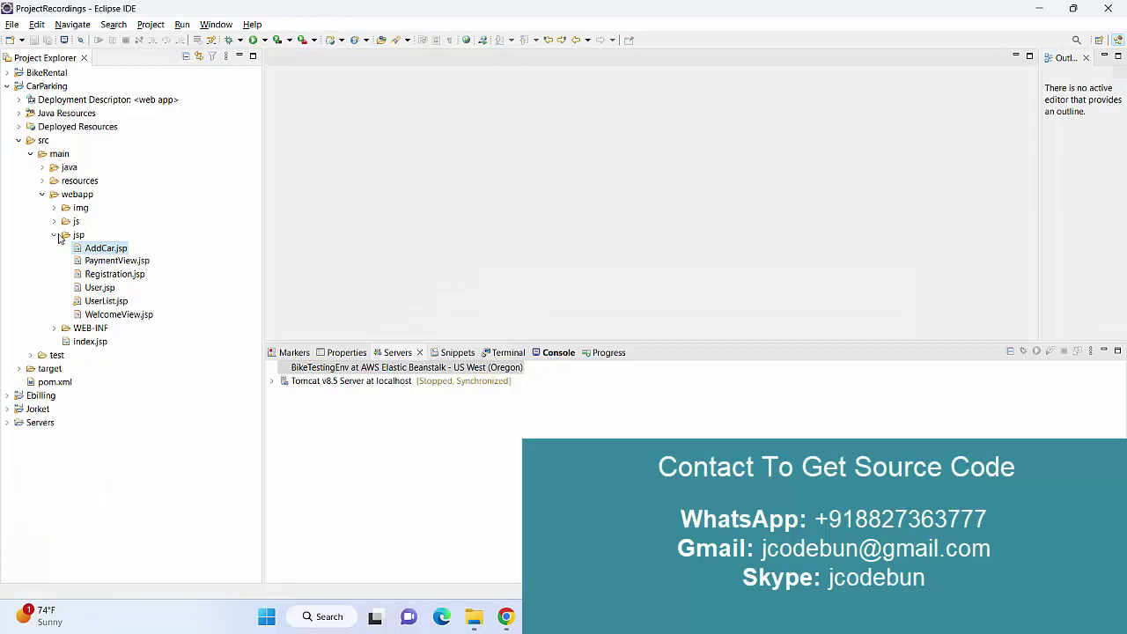
left_click(19, 113)
left_click(36, 128)
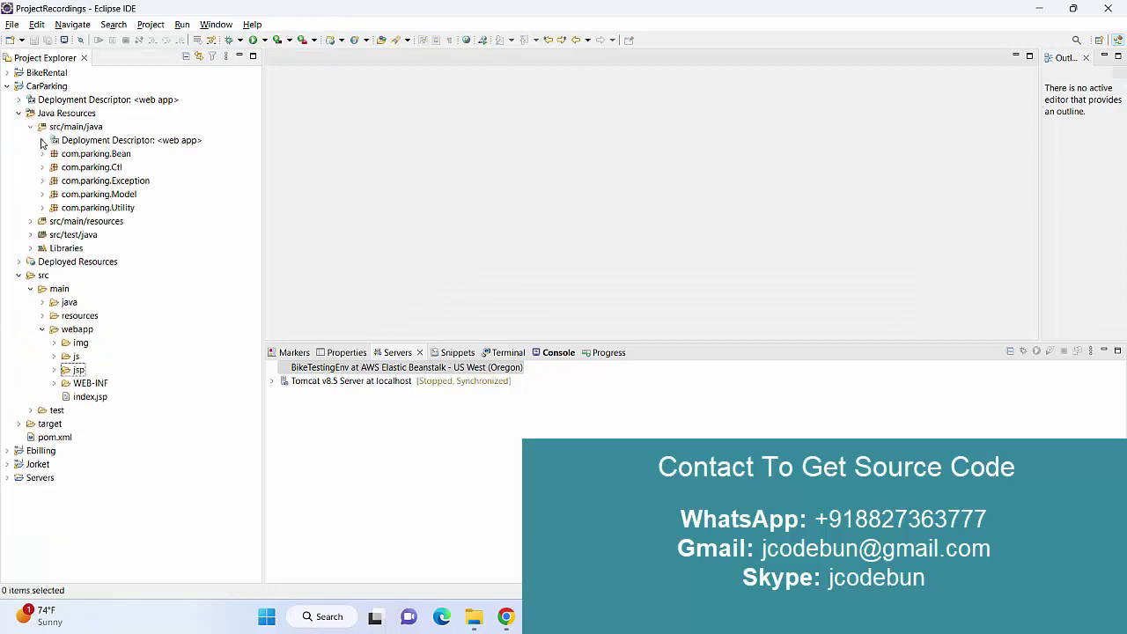
left_click(50, 168)
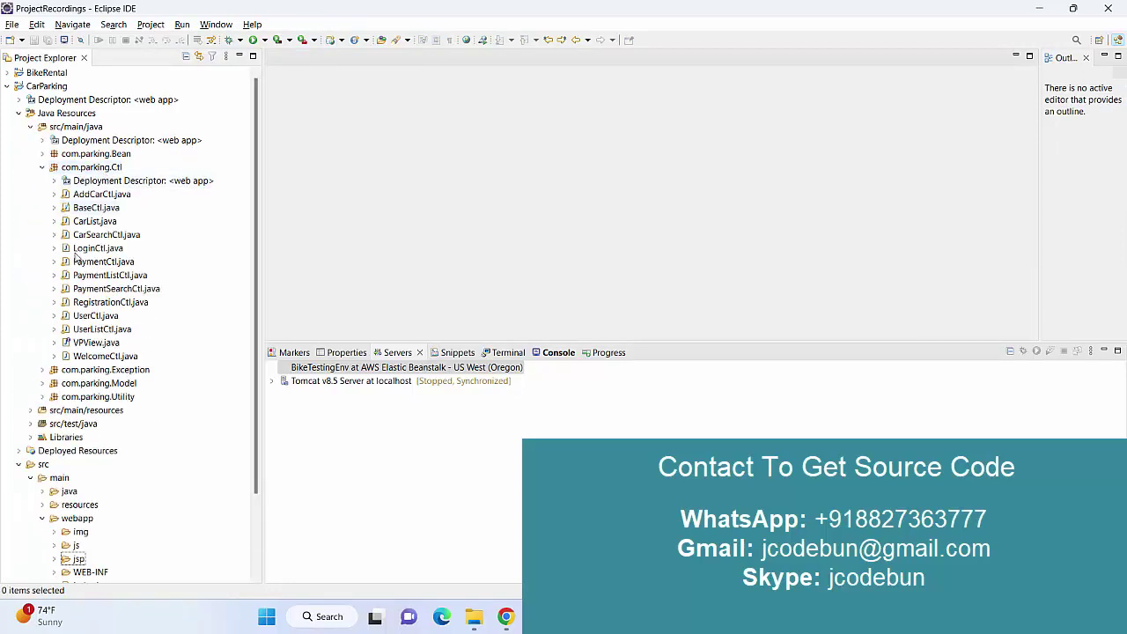
left_click(51, 169)
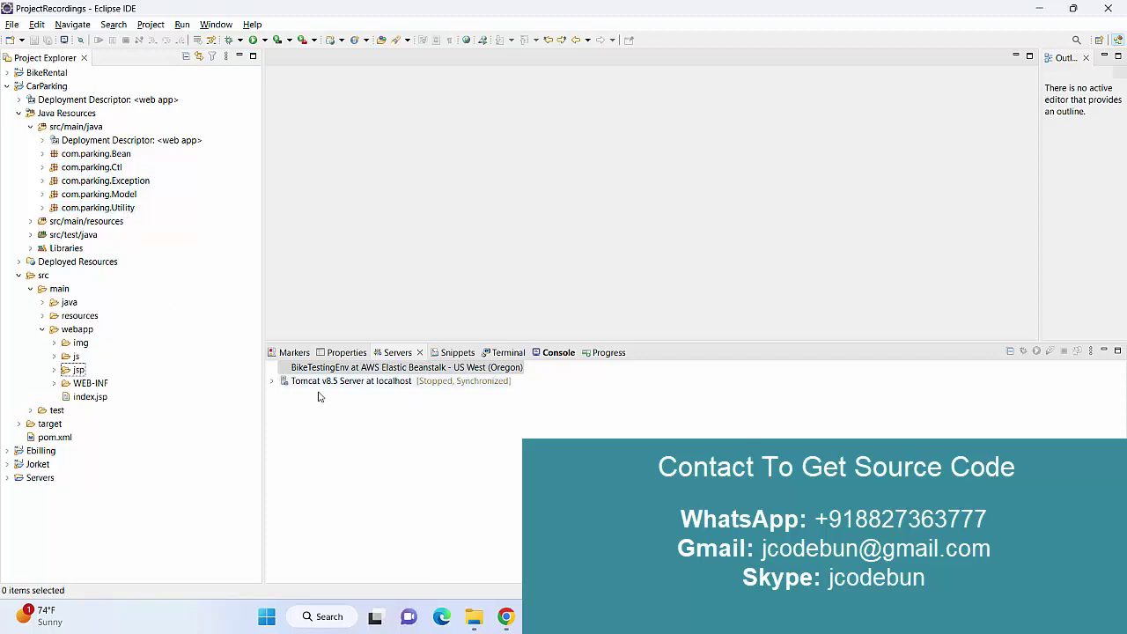
Select the Tomcat v8.5 server, then start a new query on the carparking user table in MySQL Workbench.
left_click(353, 384)
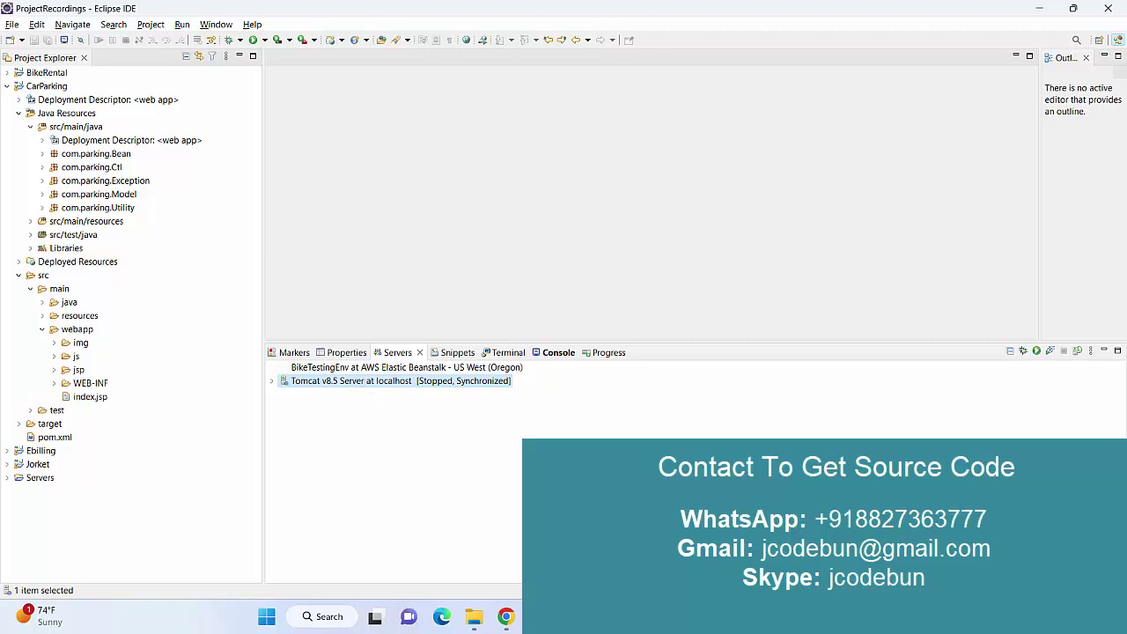
key("alt+Tab")
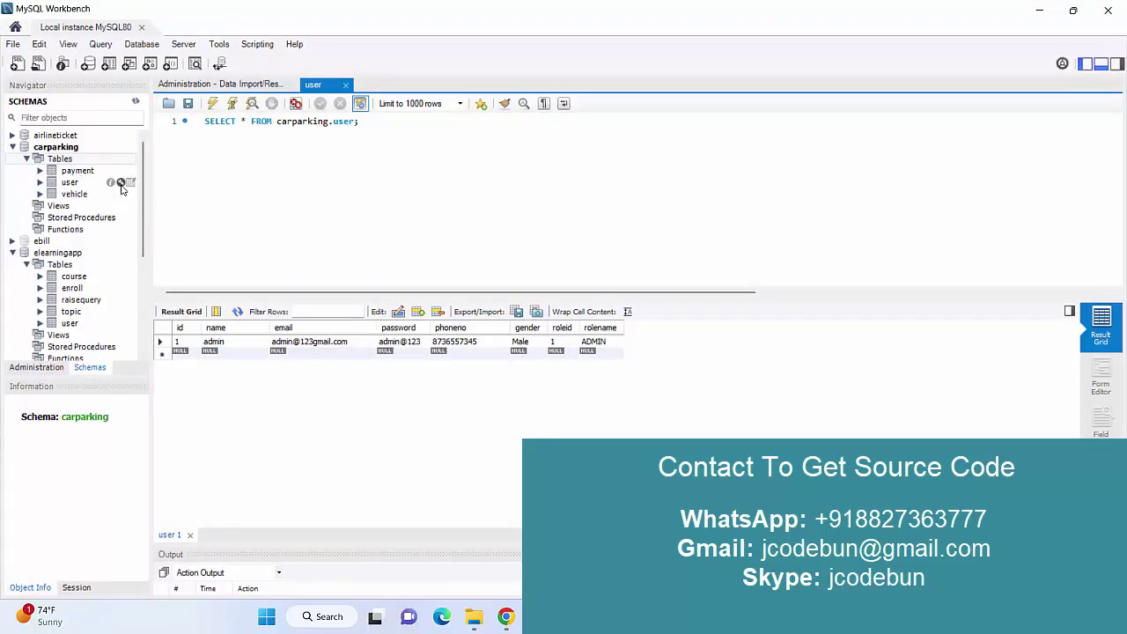
left_click(130, 182)
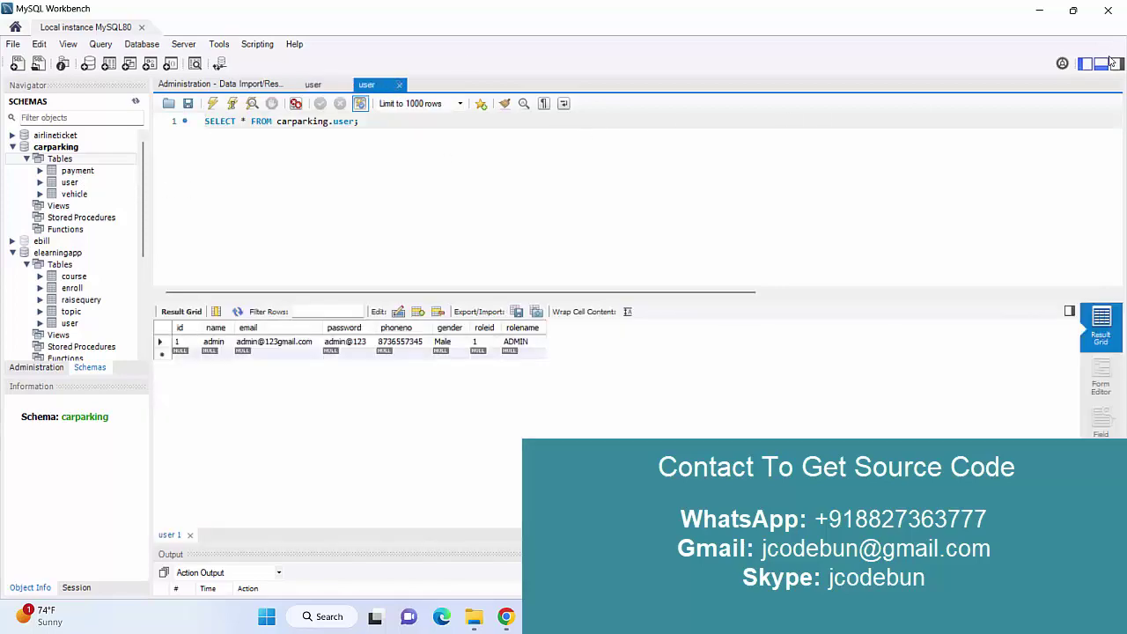
Back in Eclipse, run CarParking with Run As > Run on Server on Tomcat v8.5 at localhost.
left_click(1044, 12)
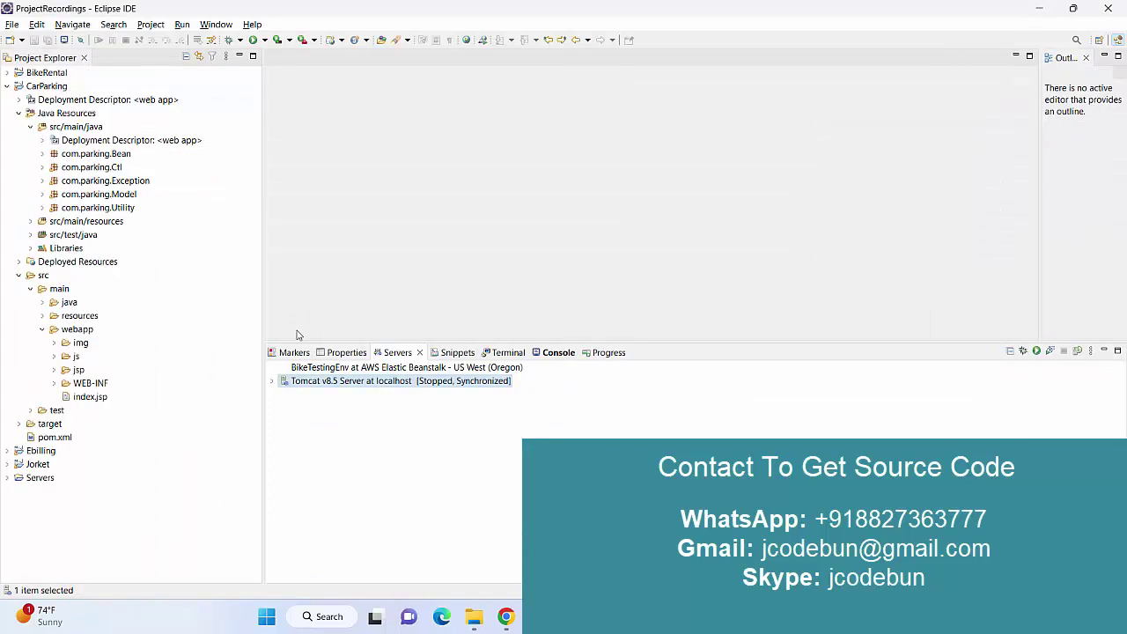
right_click(41, 89)
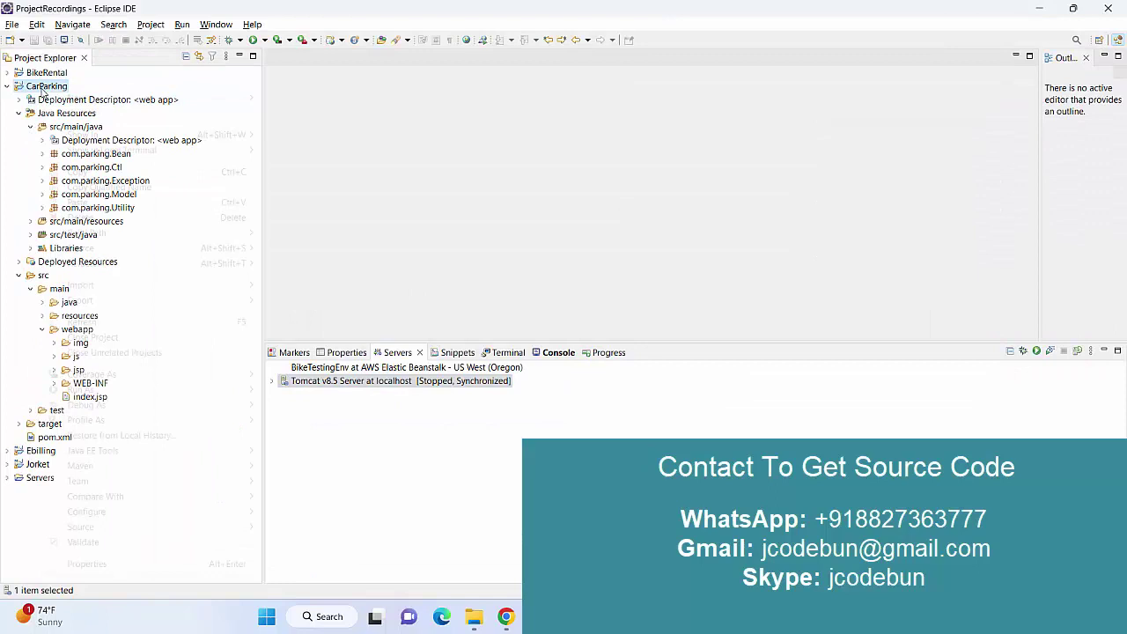
mouse_move(195, 395)
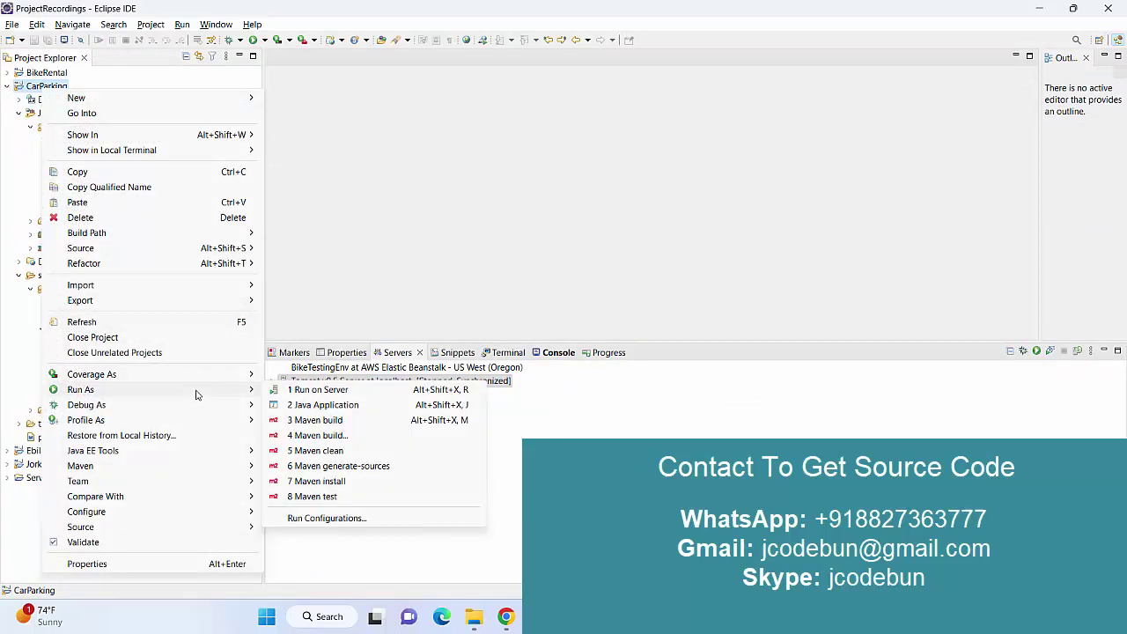
left_click(333, 390)
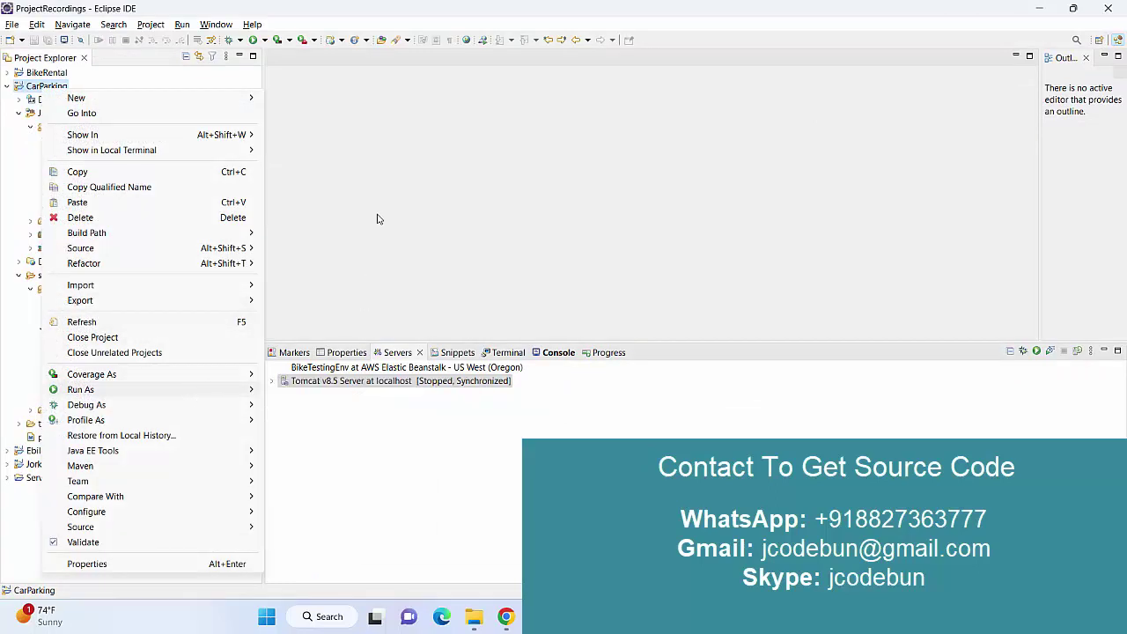
right_click(37, 91)
mouse_move(103, 388)
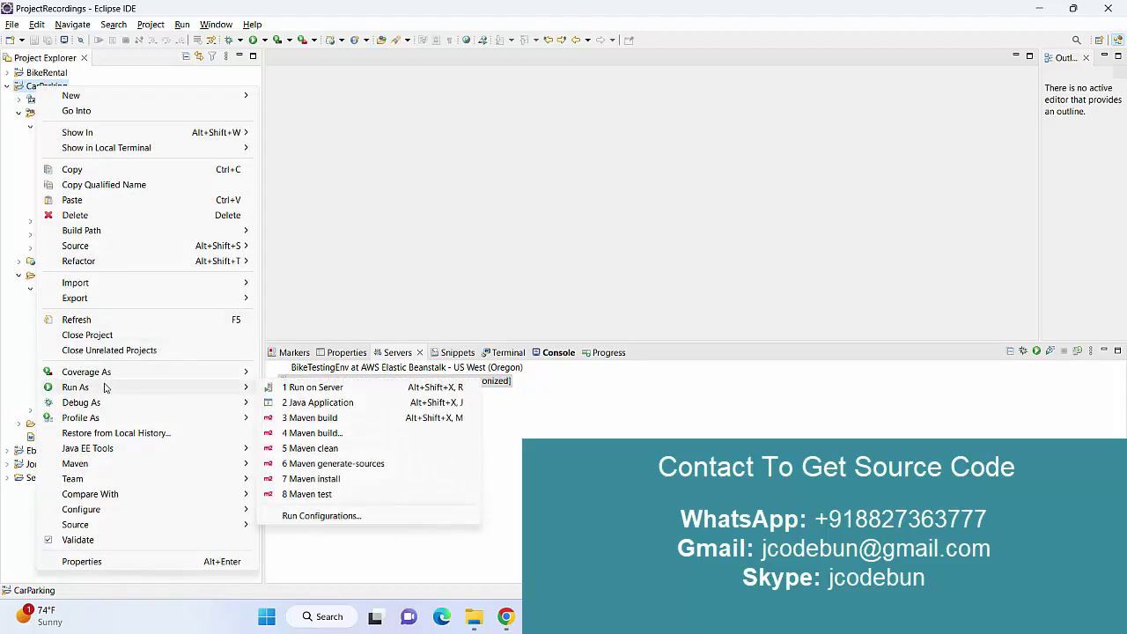
left_click(300, 388)
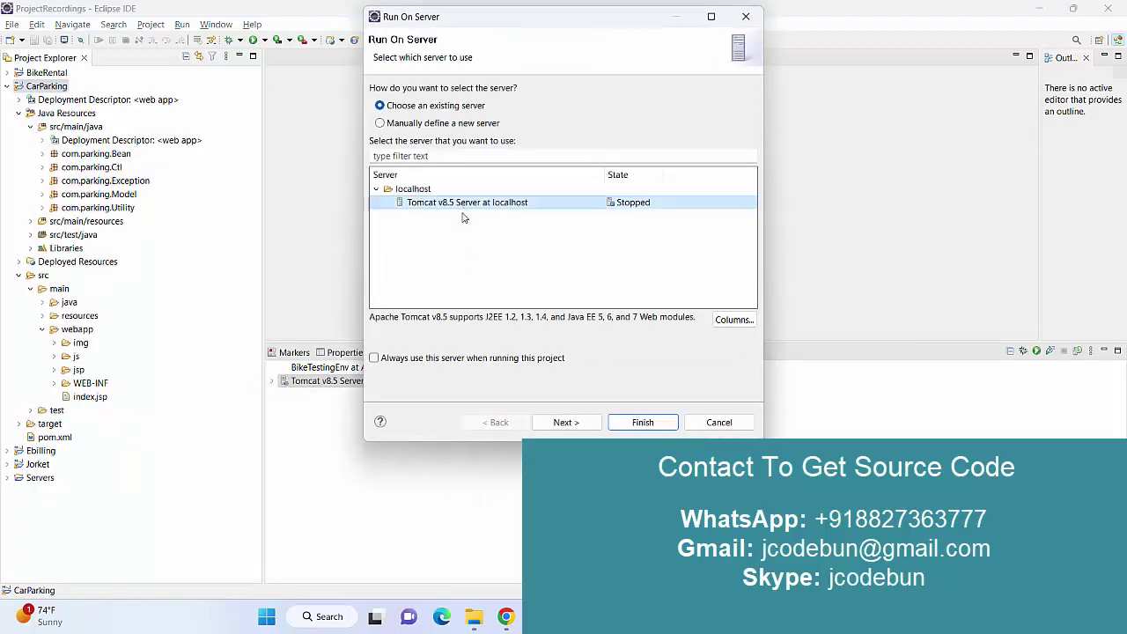
left_click(629, 421)
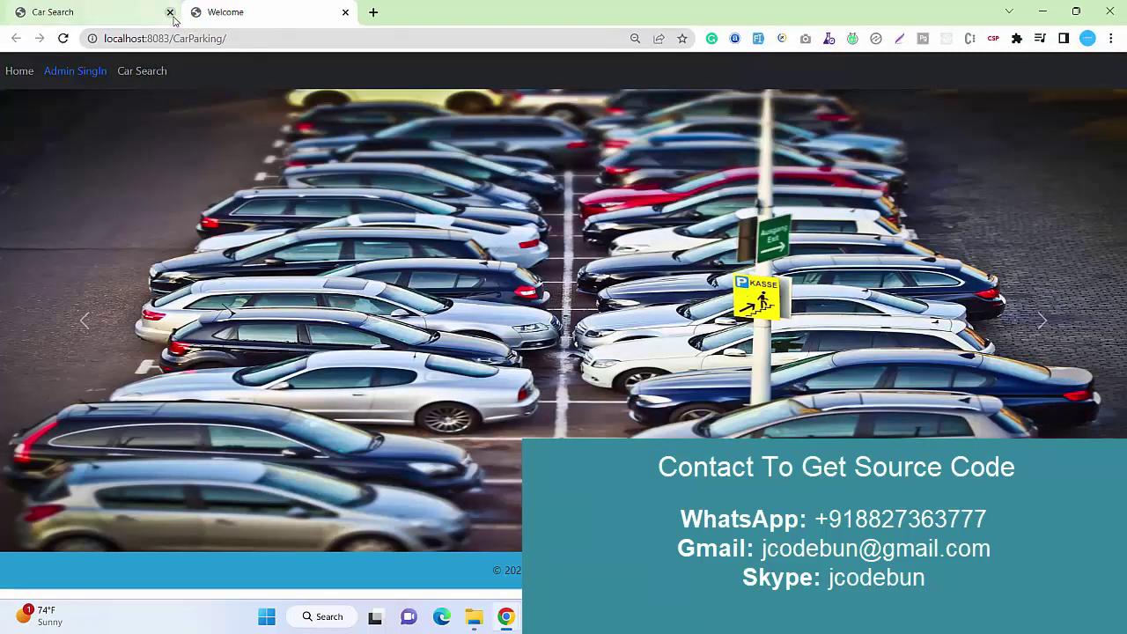
Close the Car Search tab and advance the Welcome page's photo carousel.
left_click(171, 12)
left_click(1043, 328)
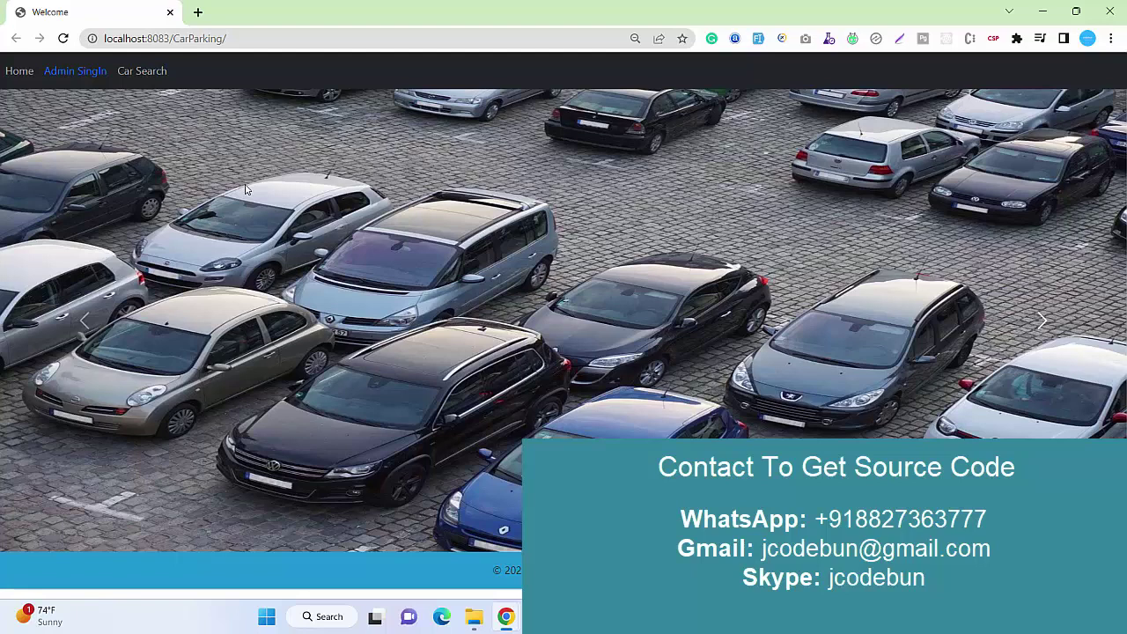
Visit Home and Admin SignIn, then search Car Search for car number 'dfgfdgdf'.
left_click(10, 74)
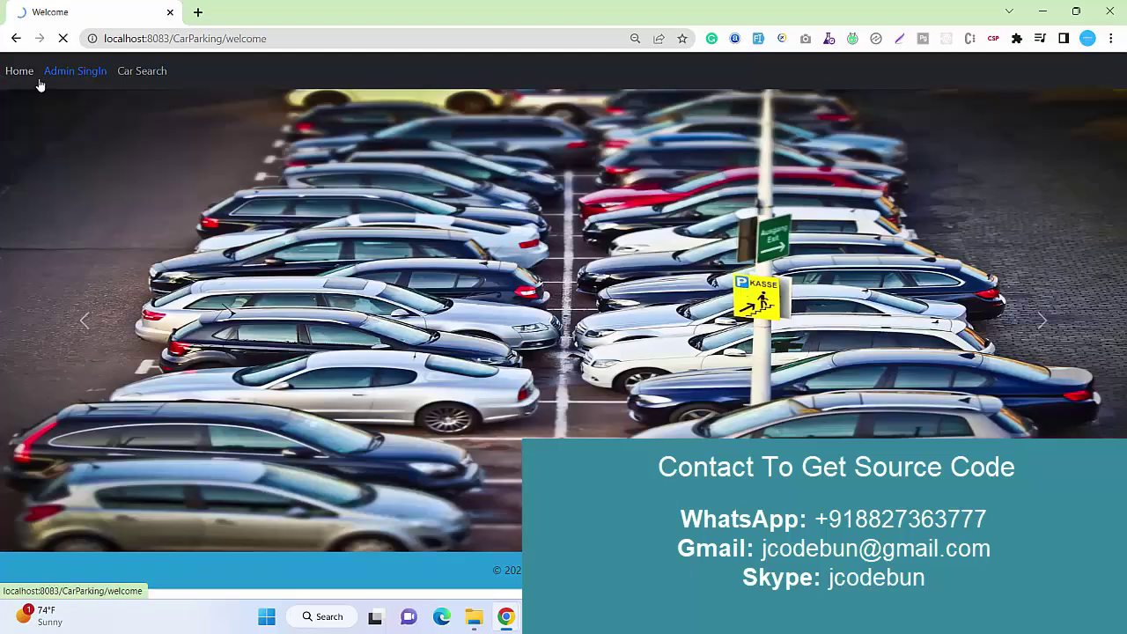
left_click(66, 80)
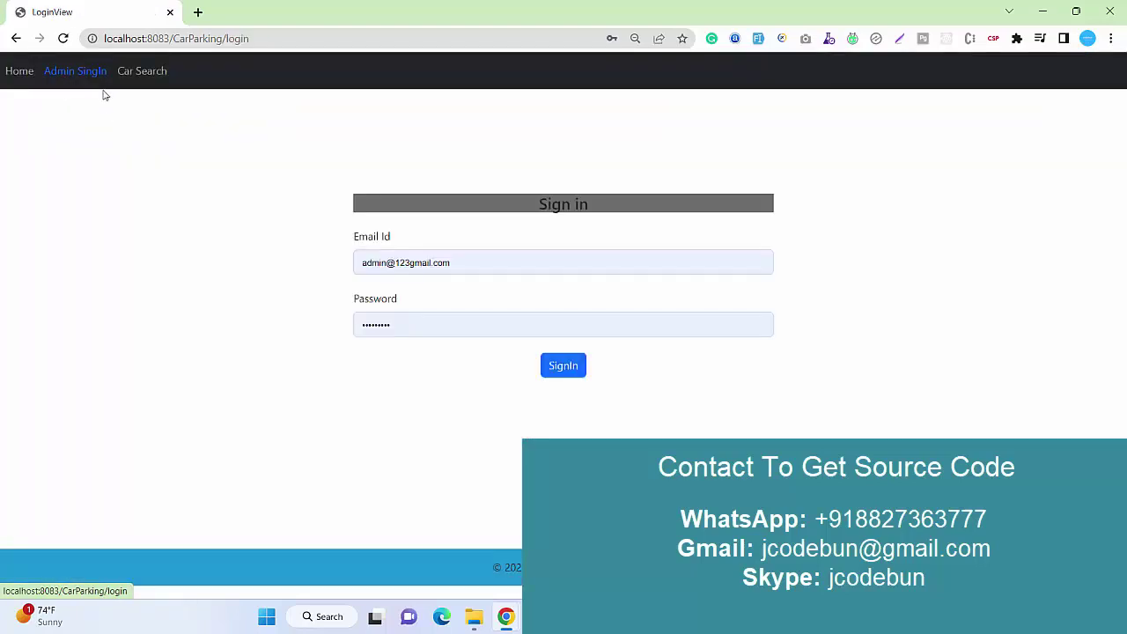
left_click(148, 76)
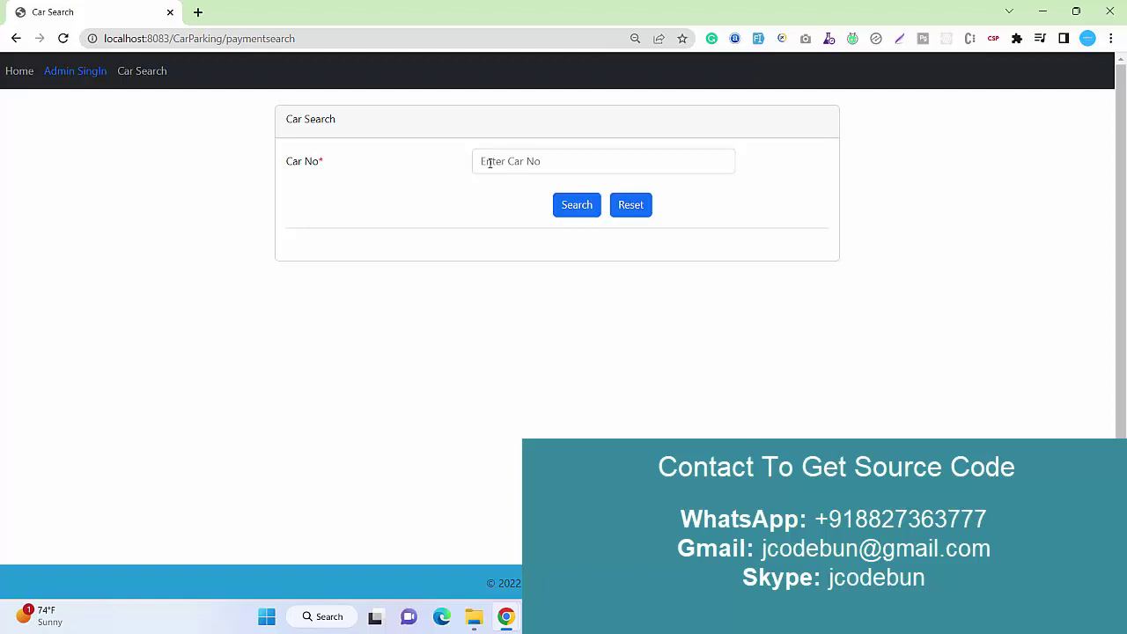
left_click(489, 163)
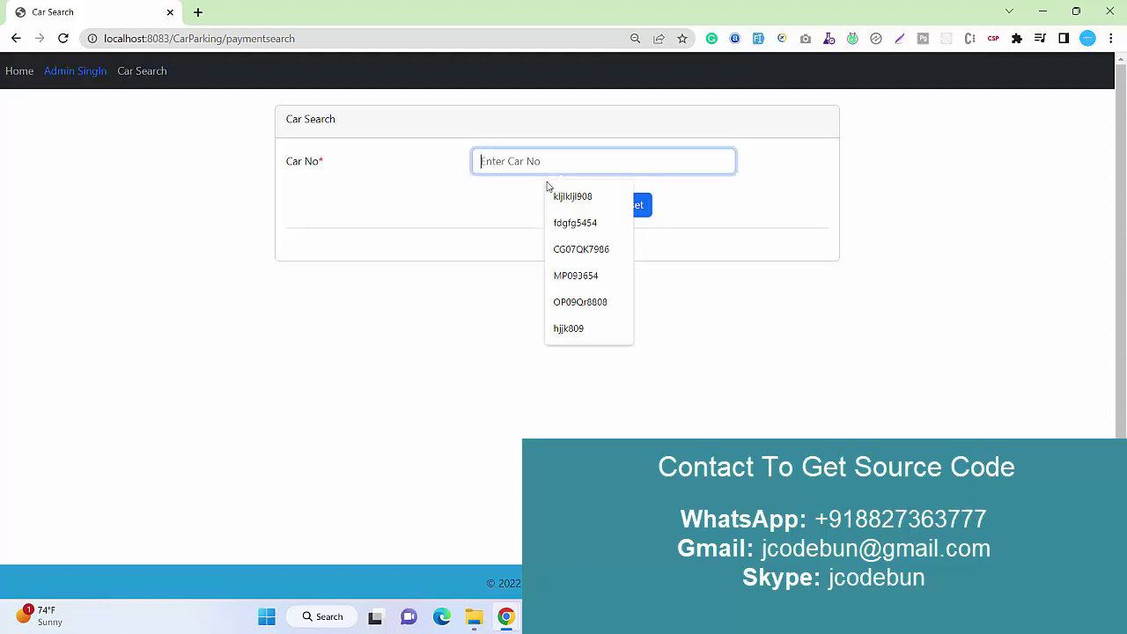
type("dfgfdgdf345")
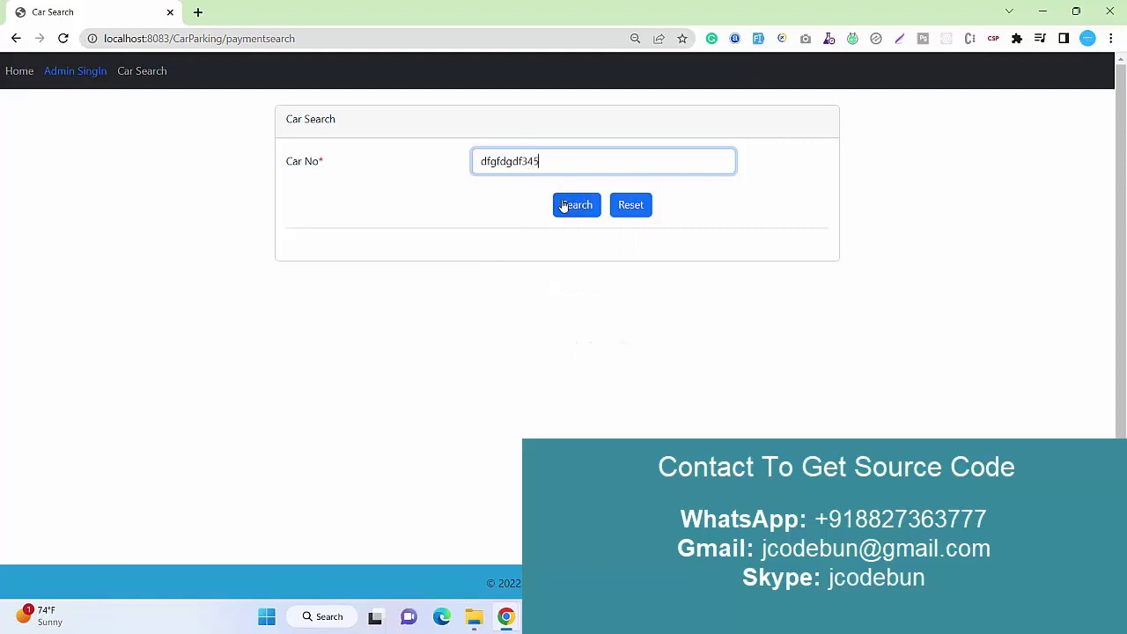
left_click(564, 208)
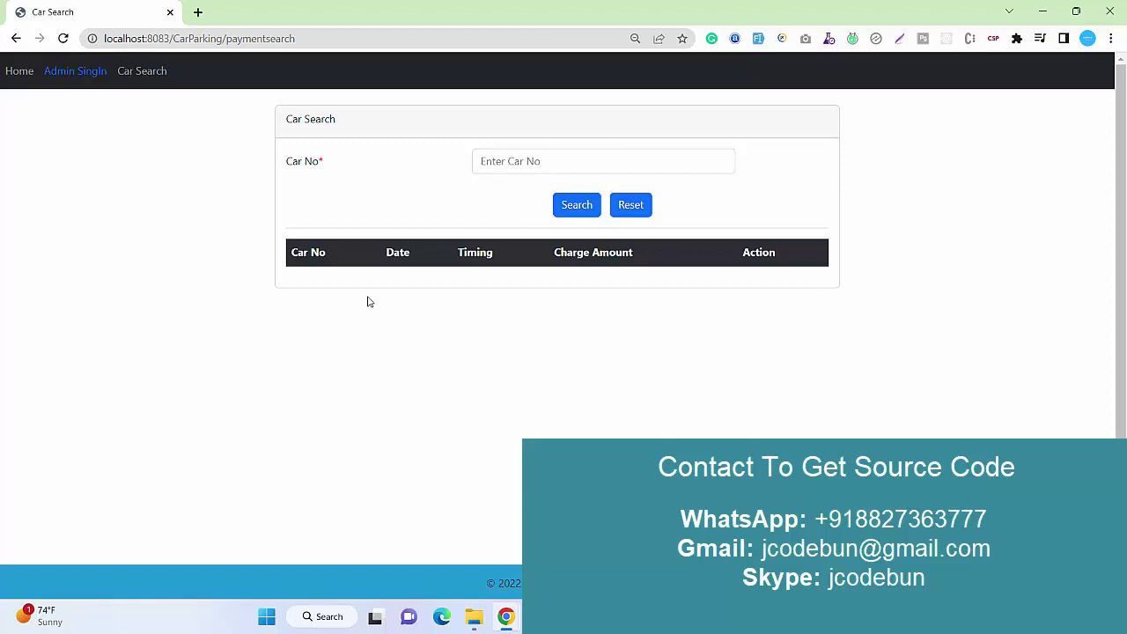
Open the admin sign-in page and copy the admin's email from Workbench's user table.
left_click(76, 74)
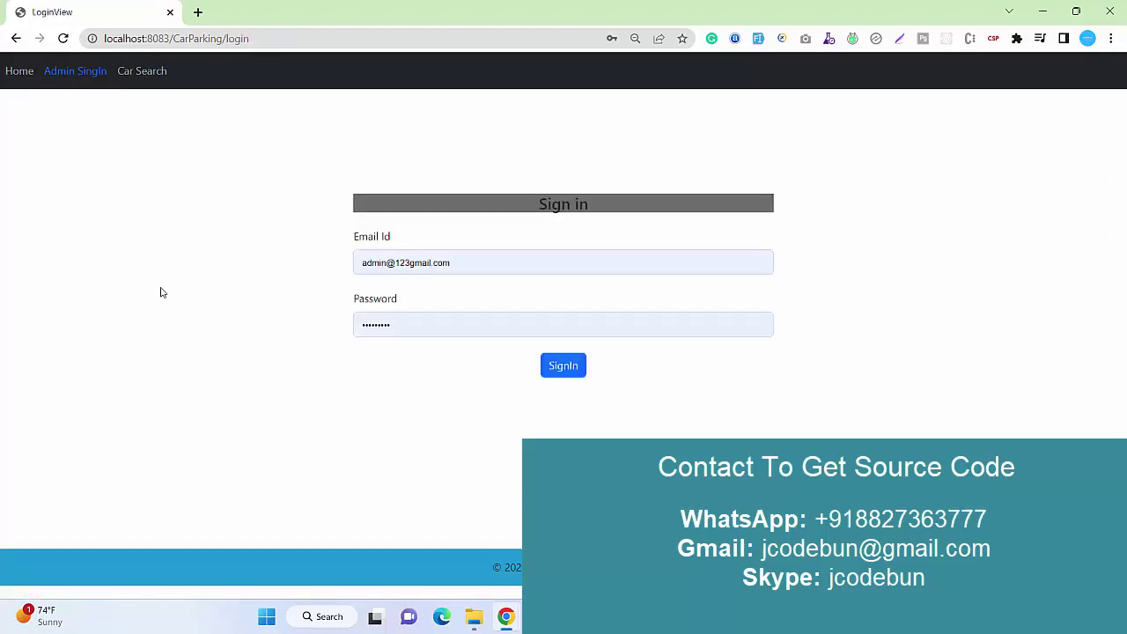
key("alt+Tab")
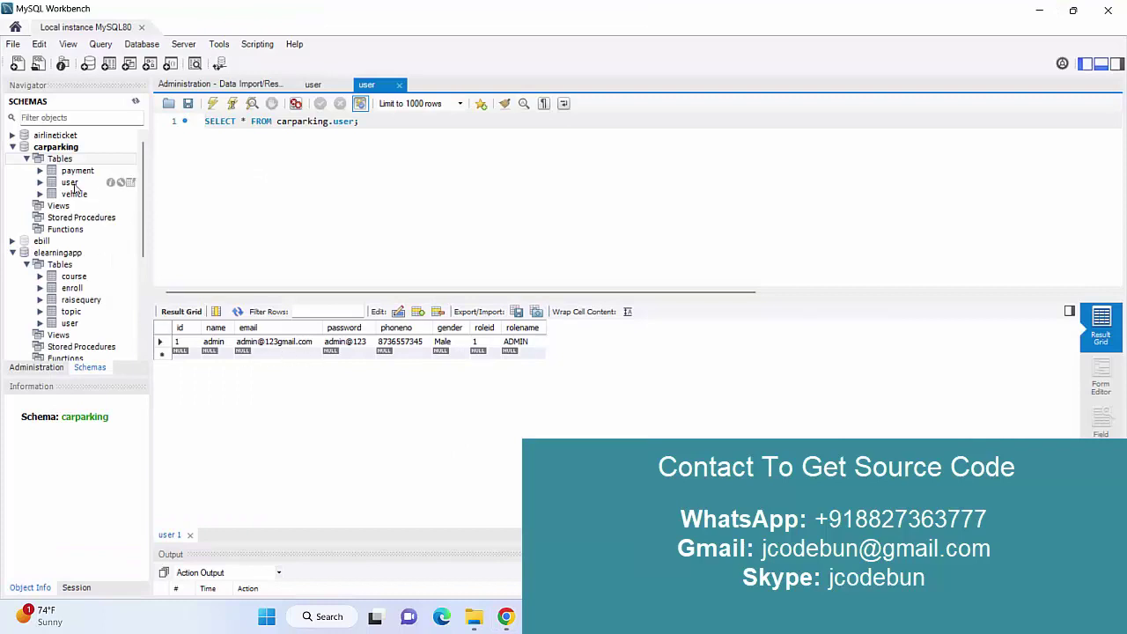
left_click(72, 182)
left_click(130, 182)
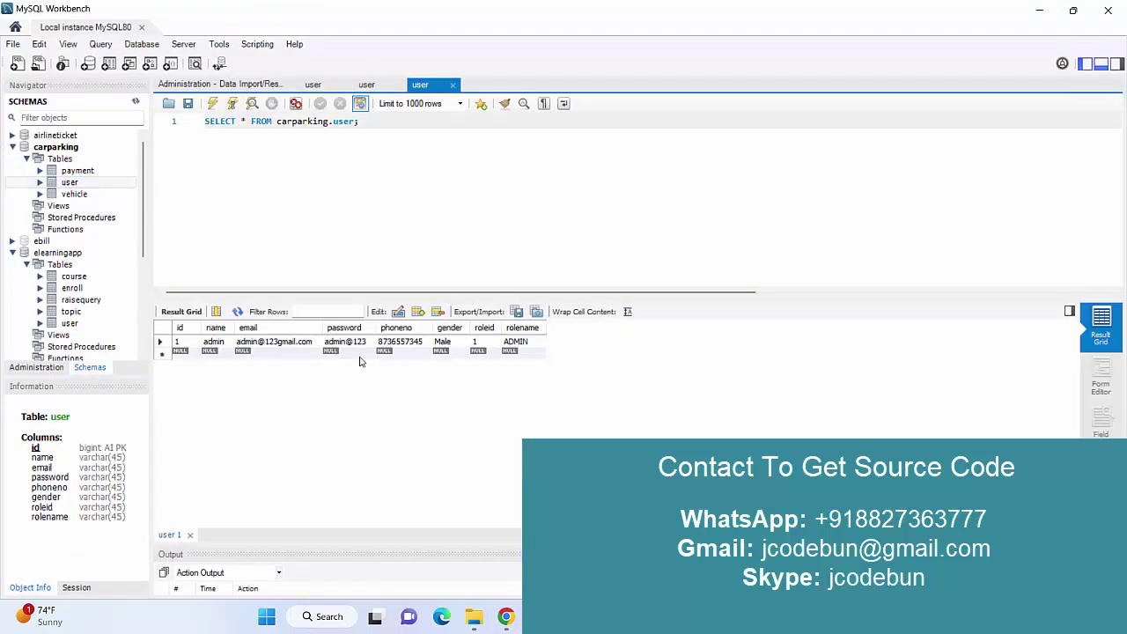
left_click(278, 347)
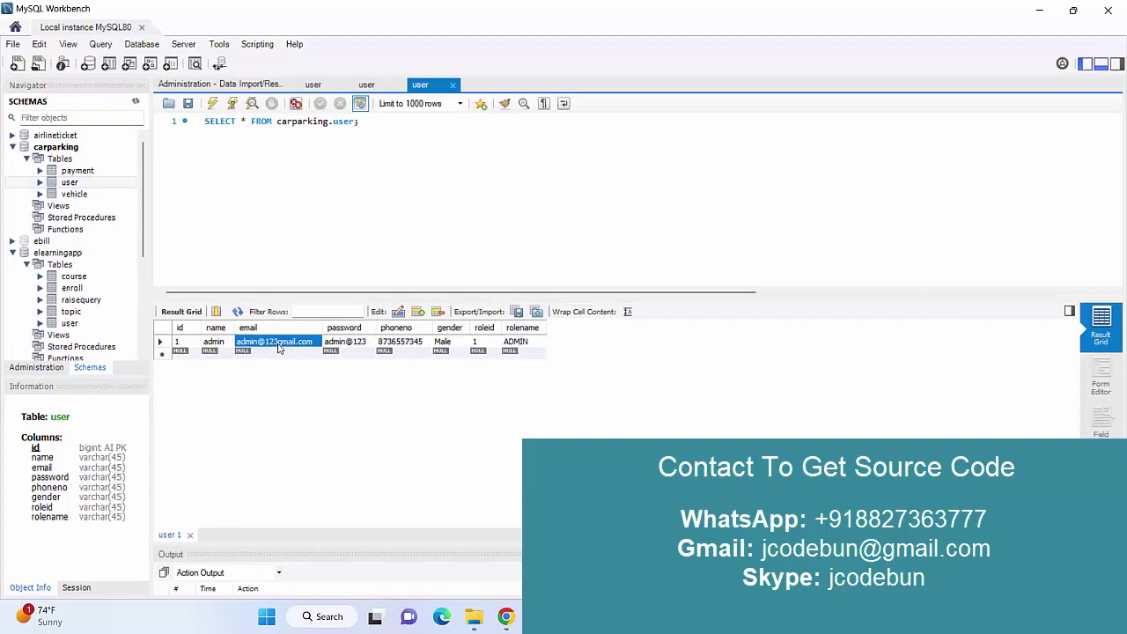
double_click(278, 347)
key("ctrl+c")
Paste the admin email into the sign-in form and recheck it against the user table.
key("alt+Tab")
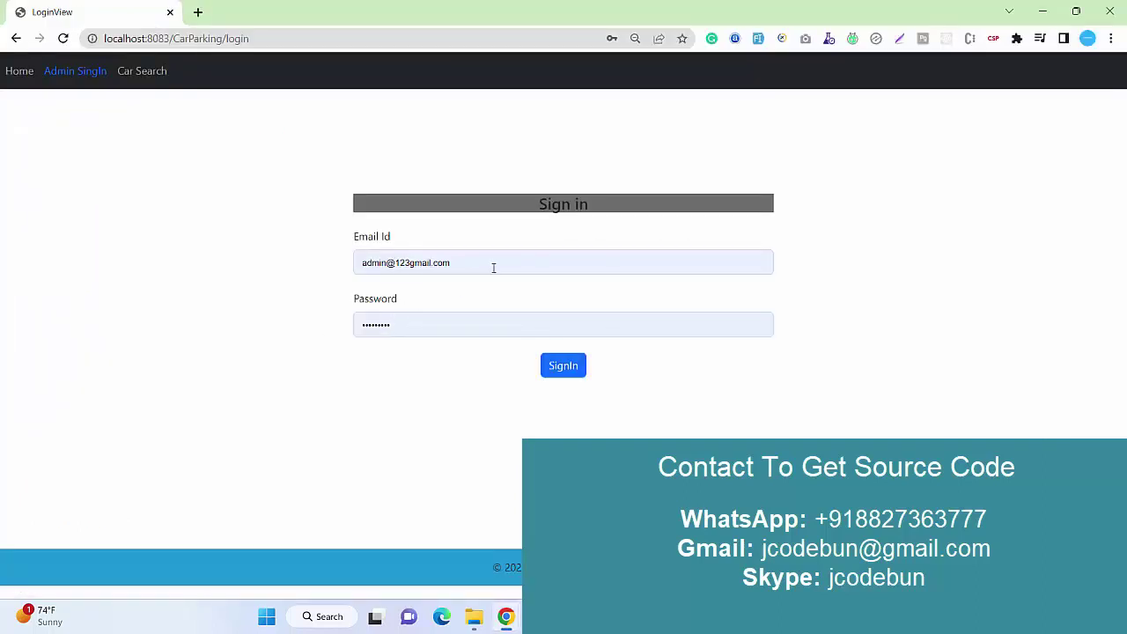
left_click(493, 267)
key("ctrl+a")
key("ctrl+v")
key("Escape")
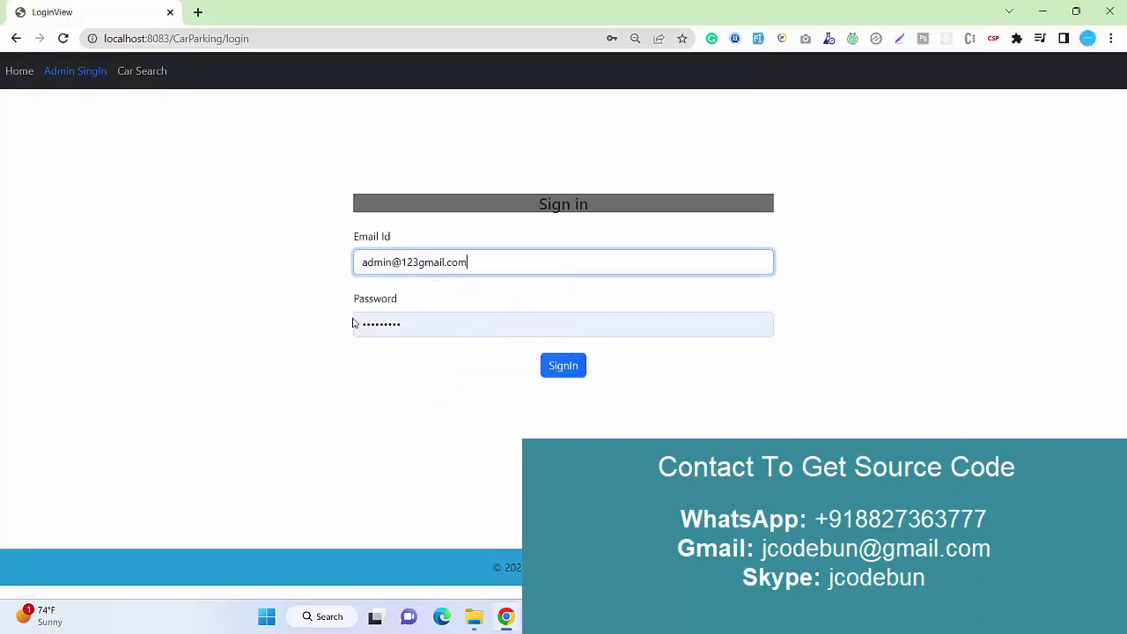
key("alt+Tab")
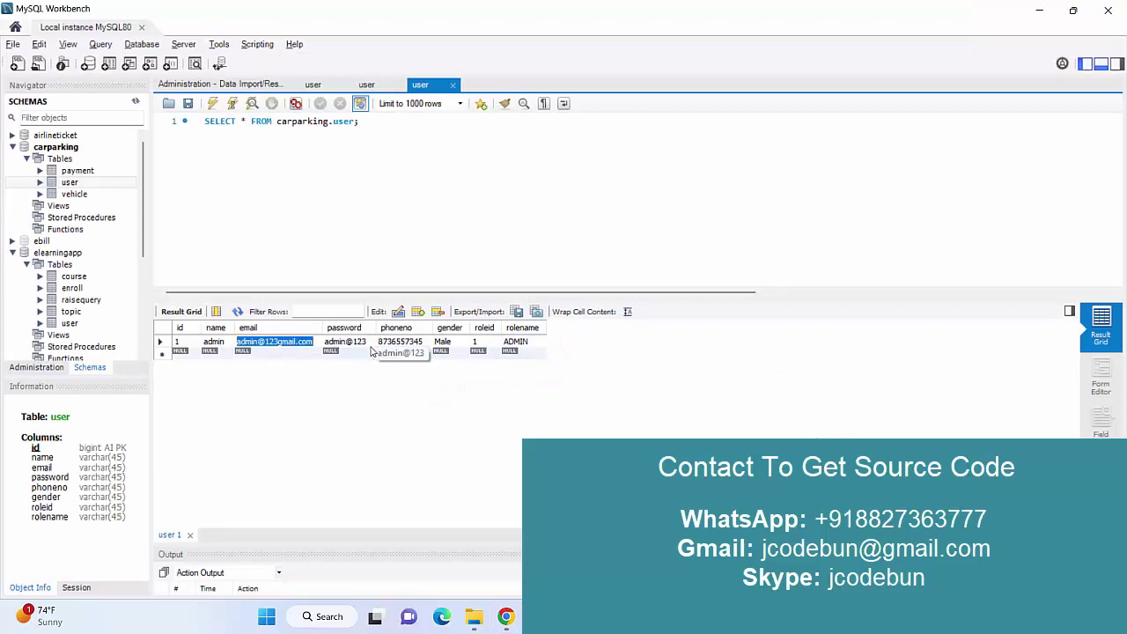
key("alt+Tab")
left_click(558, 368)
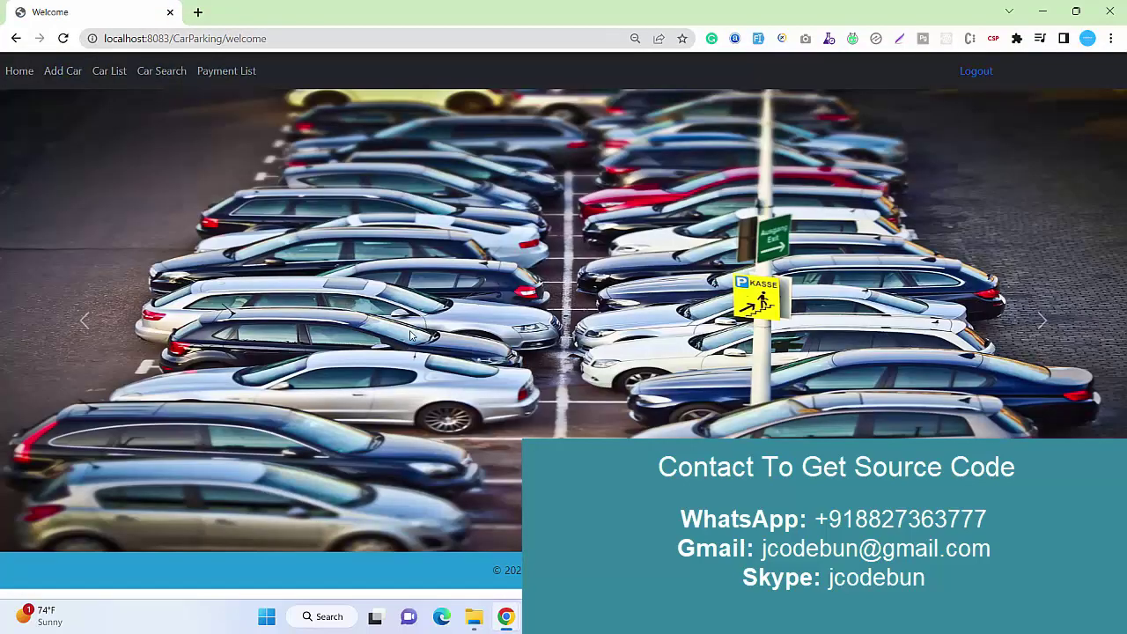
left_click(72, 84)
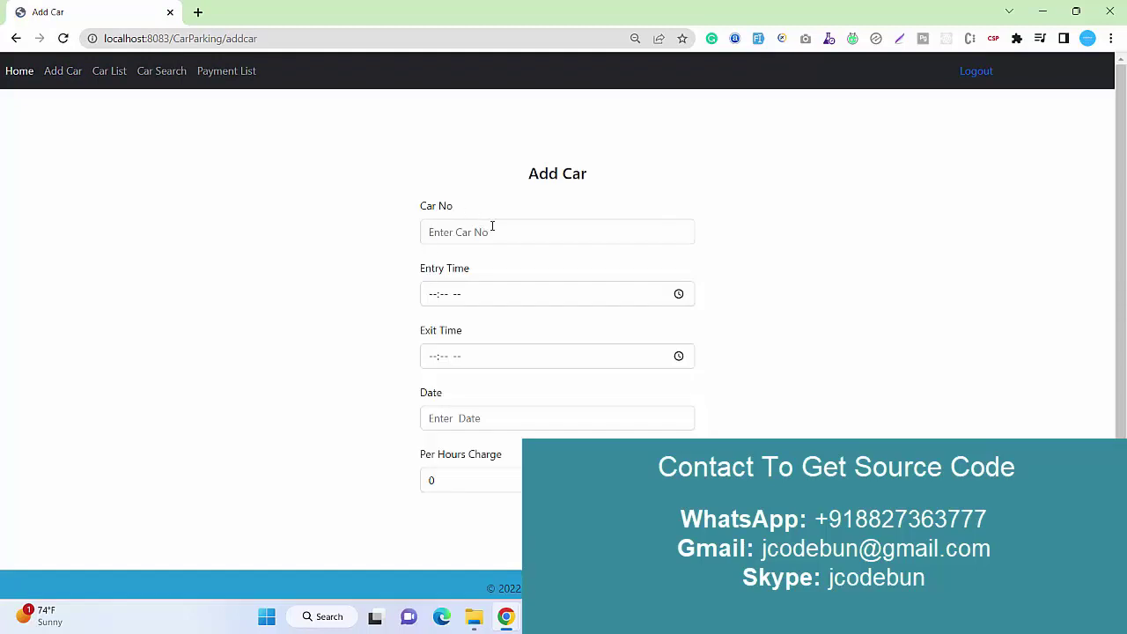
left_click(492, 226)
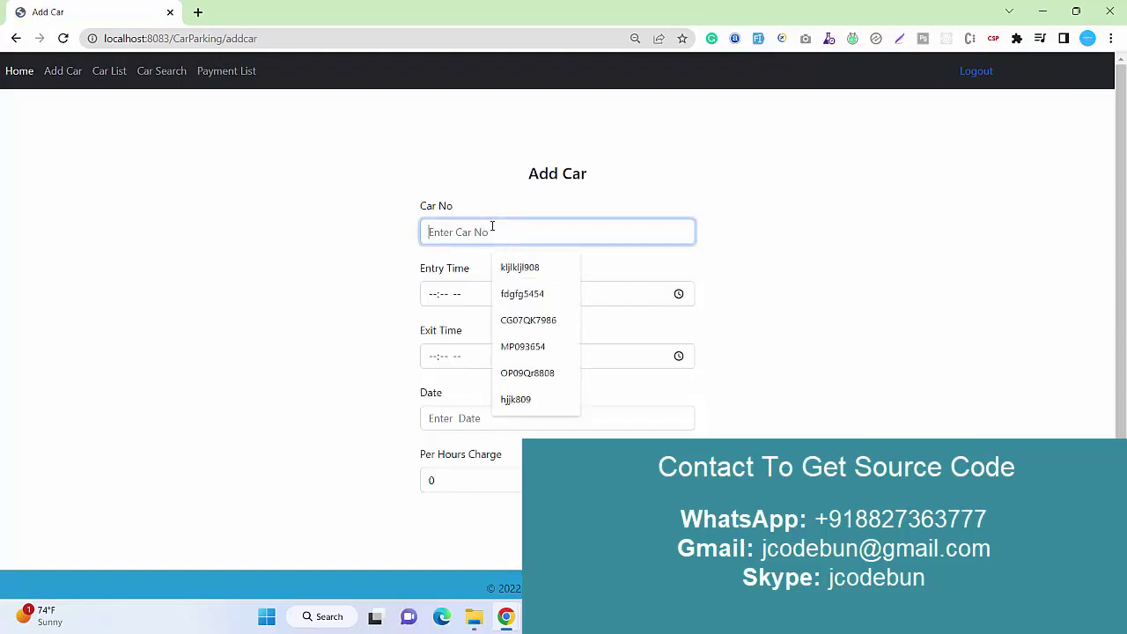
type("mp")
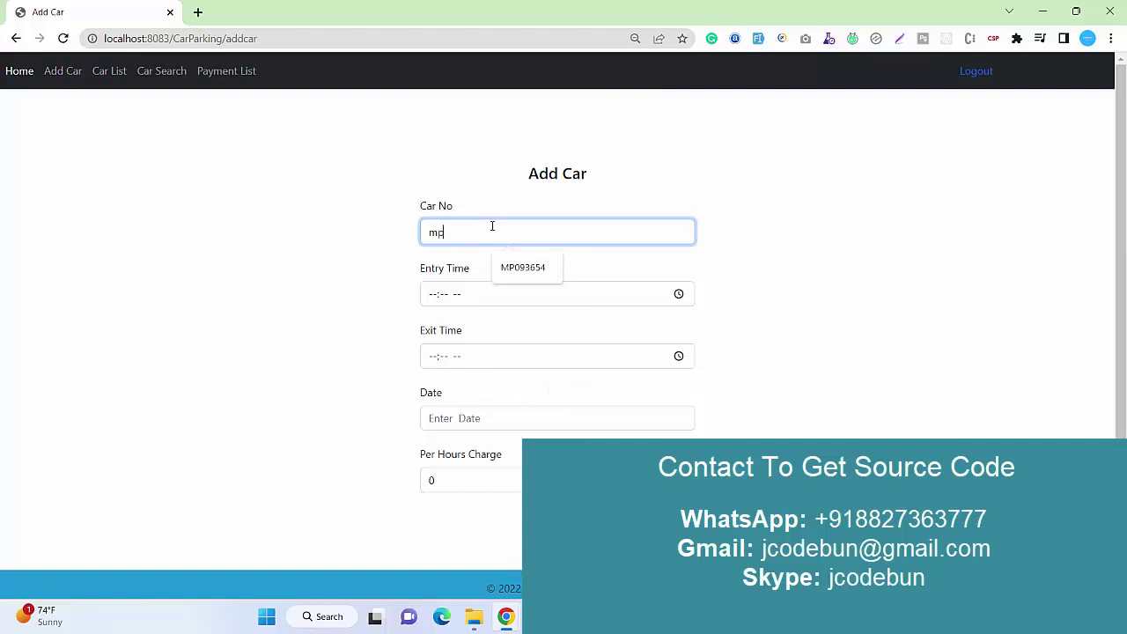
type("093655")
left_click(524, 266)
key("BackSpace")
type("55")
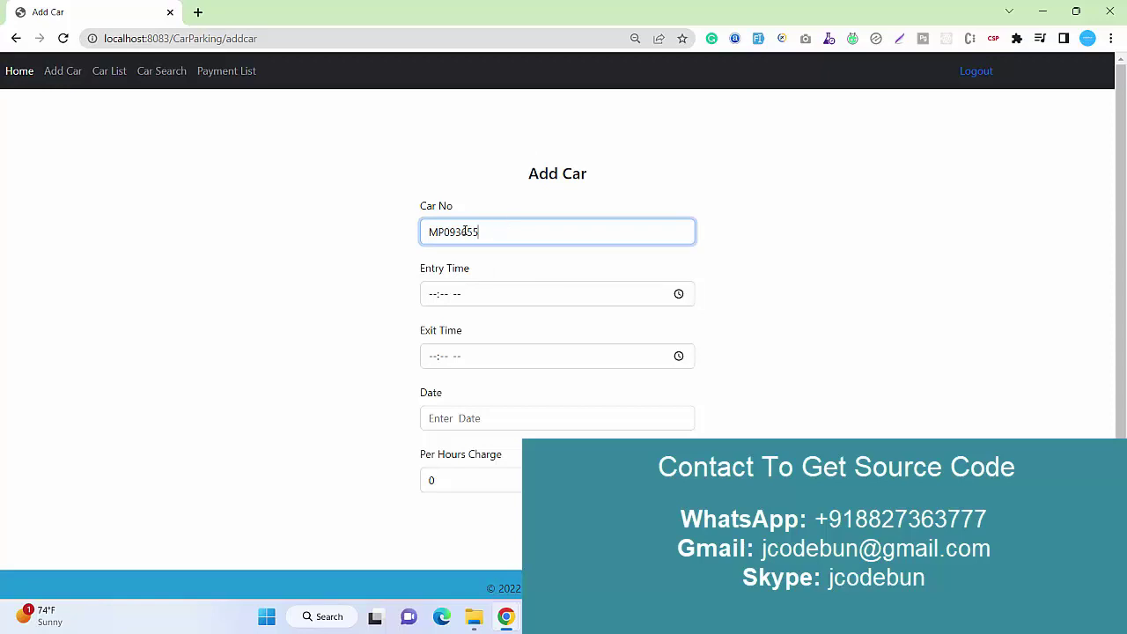
left_click(454, 231)
key("BackSpace")
key("BackSpace")
type("90")
left_click_drag(479, 231, 352, 239)
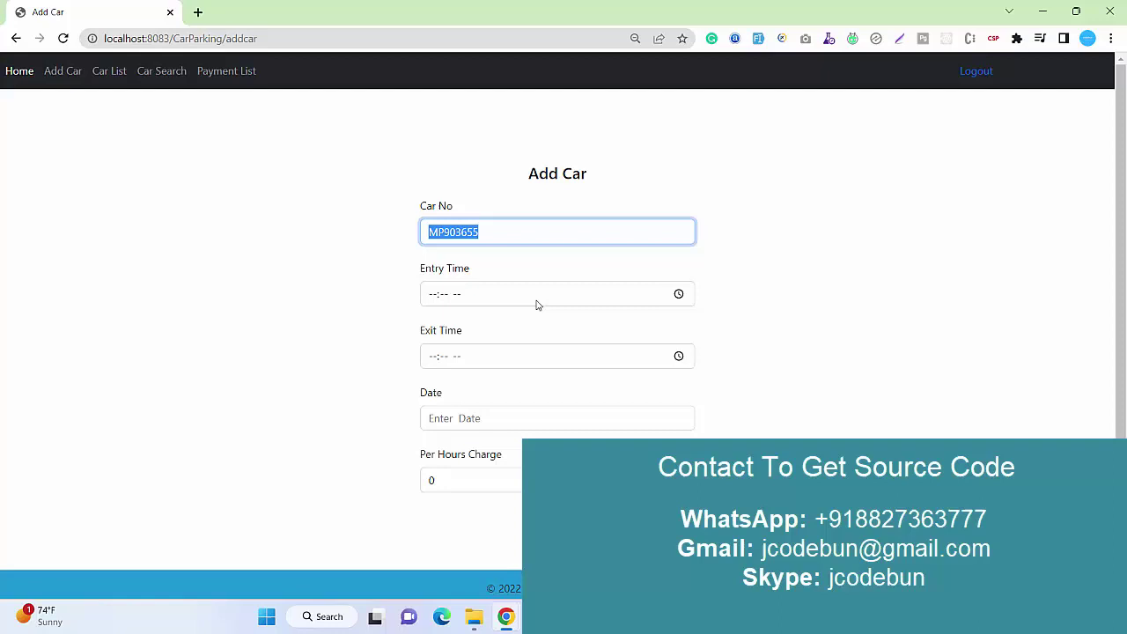
Set the entry time to 01:44 AM.
left_click(433, 296)
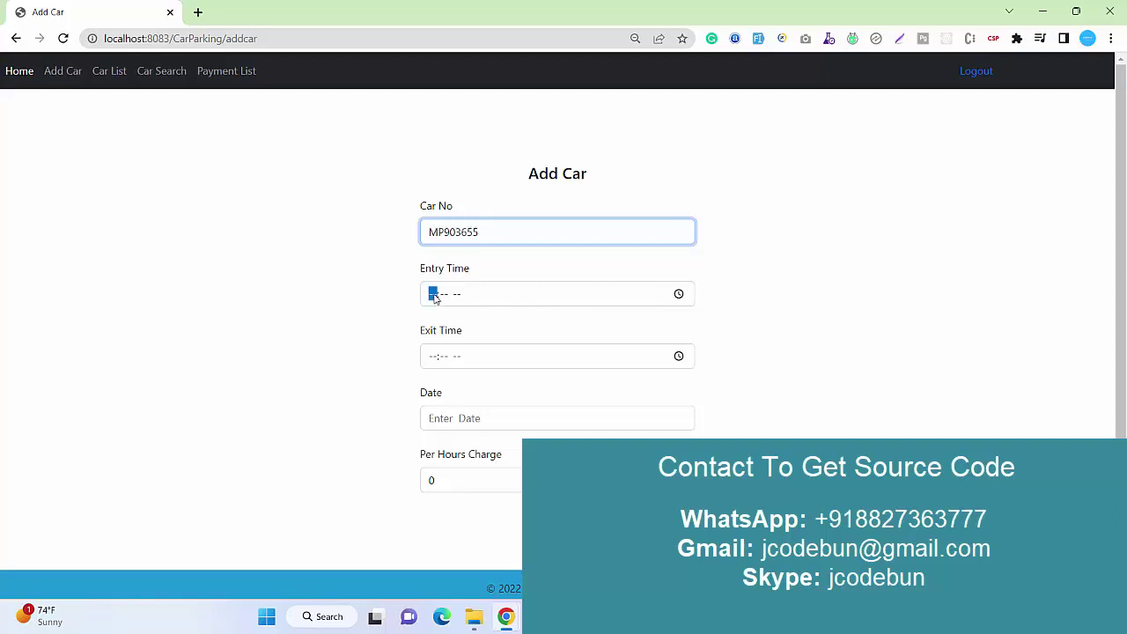
left_click(679, 294)
left_click(443, 370)
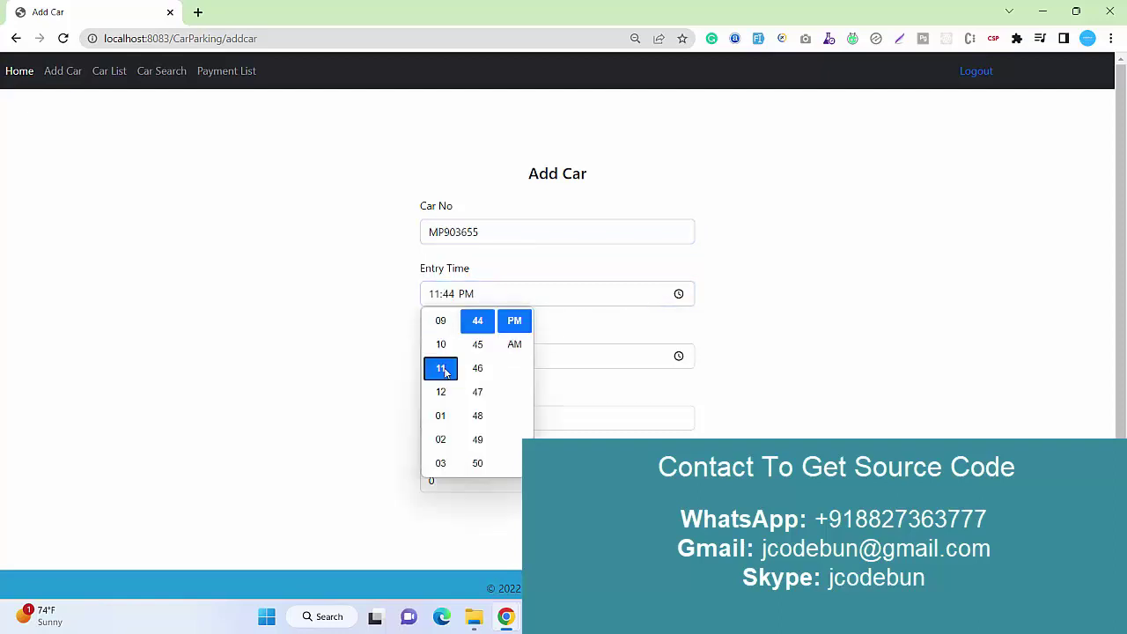
left_click(360, 317)
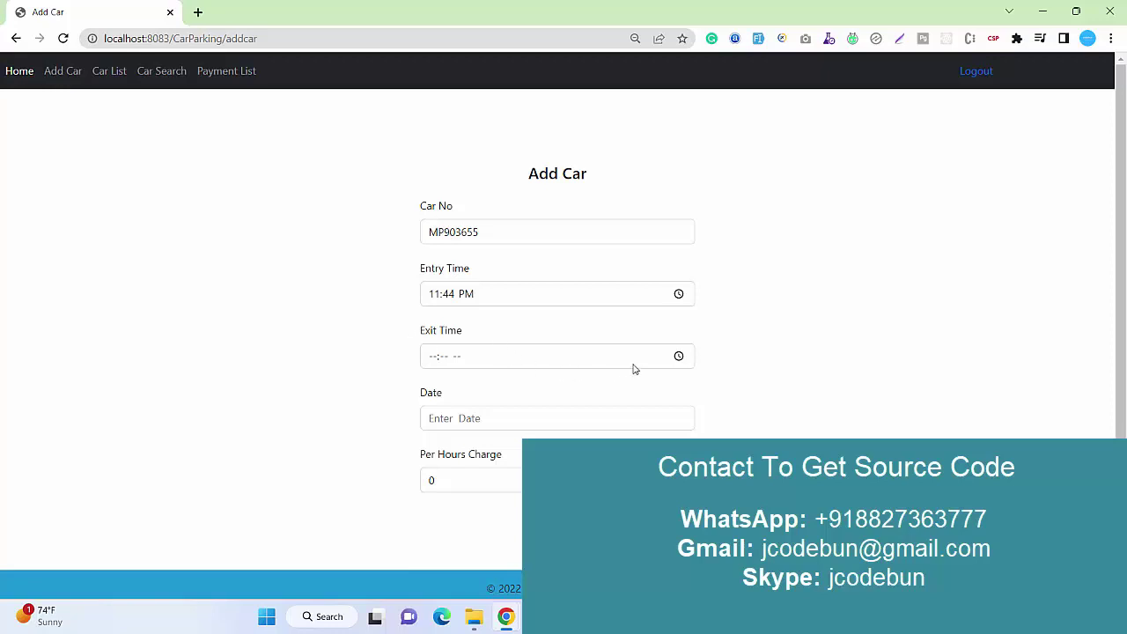
left_click(678, 297)
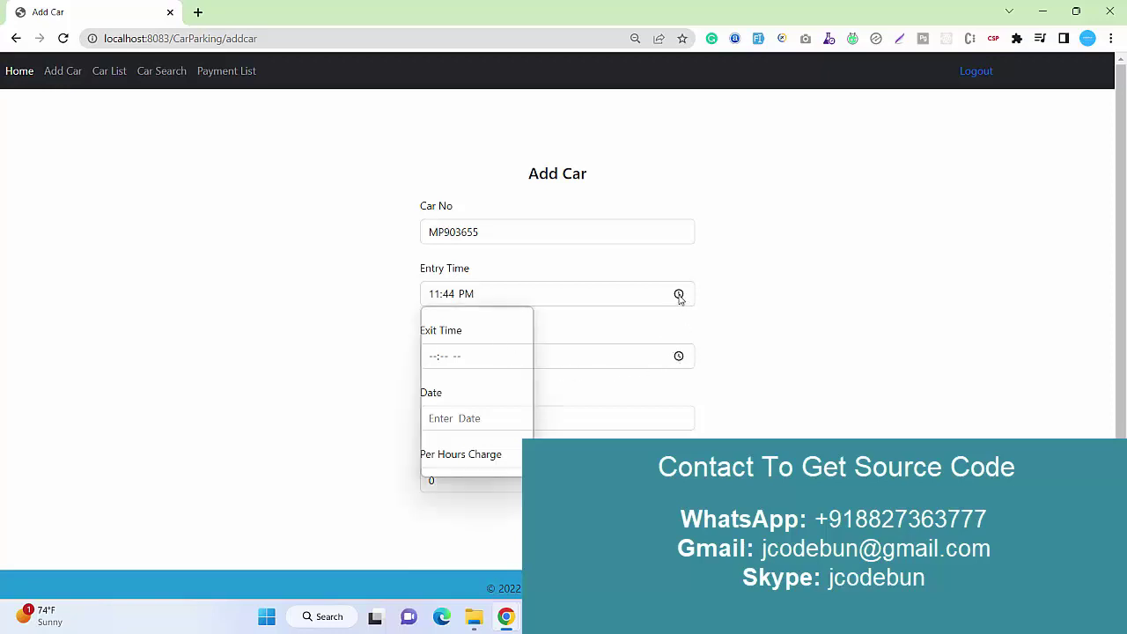
left_click(515, 343)
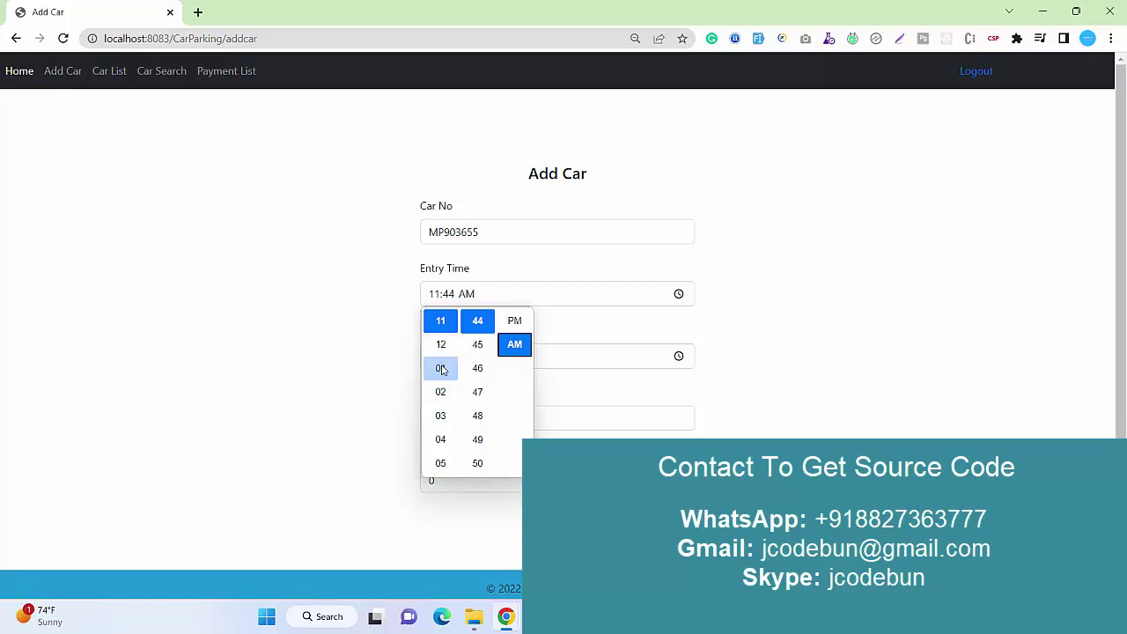
left_click(441, 368)
left_click(319, 327)
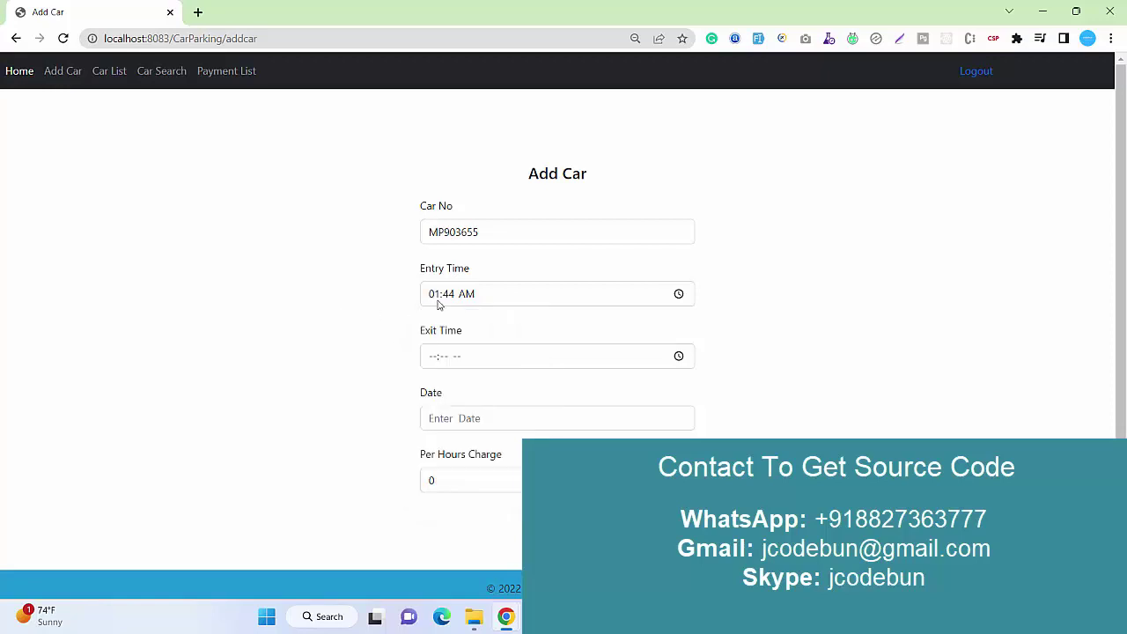
Set the exit time to 04:44 AM.
left_click(680, 360)
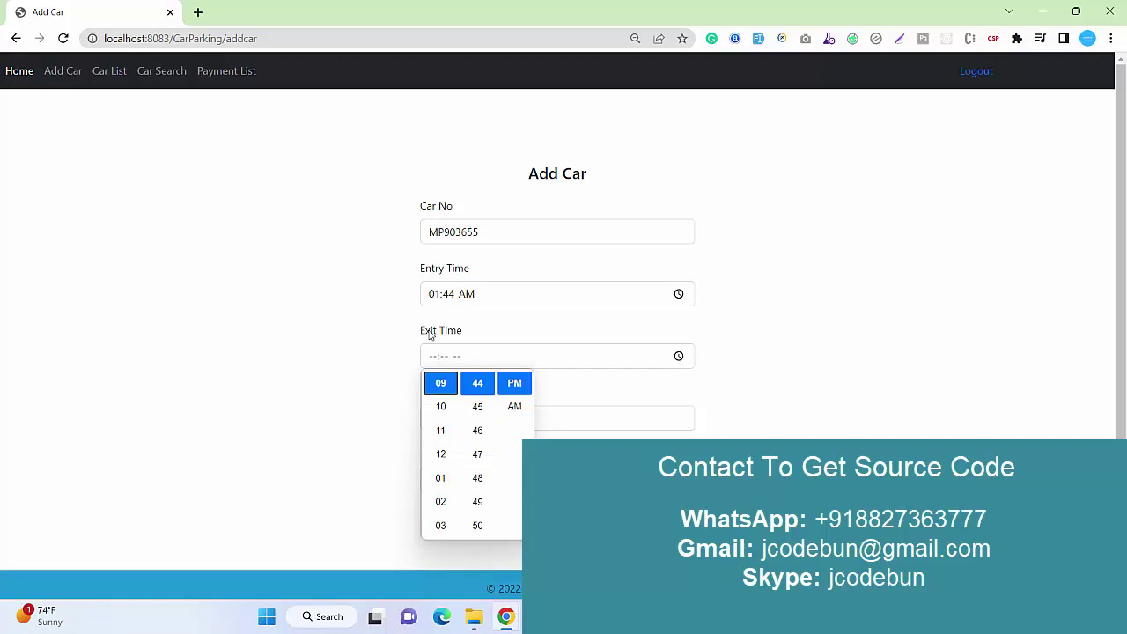
scroll(454, 477, "down", 1)
left_click(451, 477)
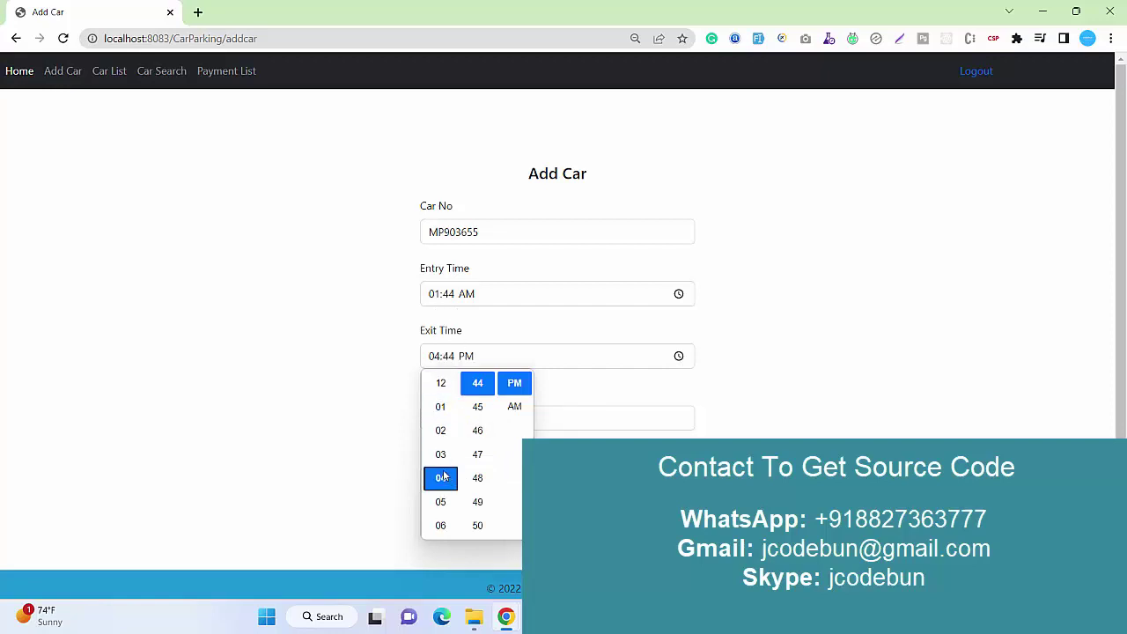
left_click(335, 412)
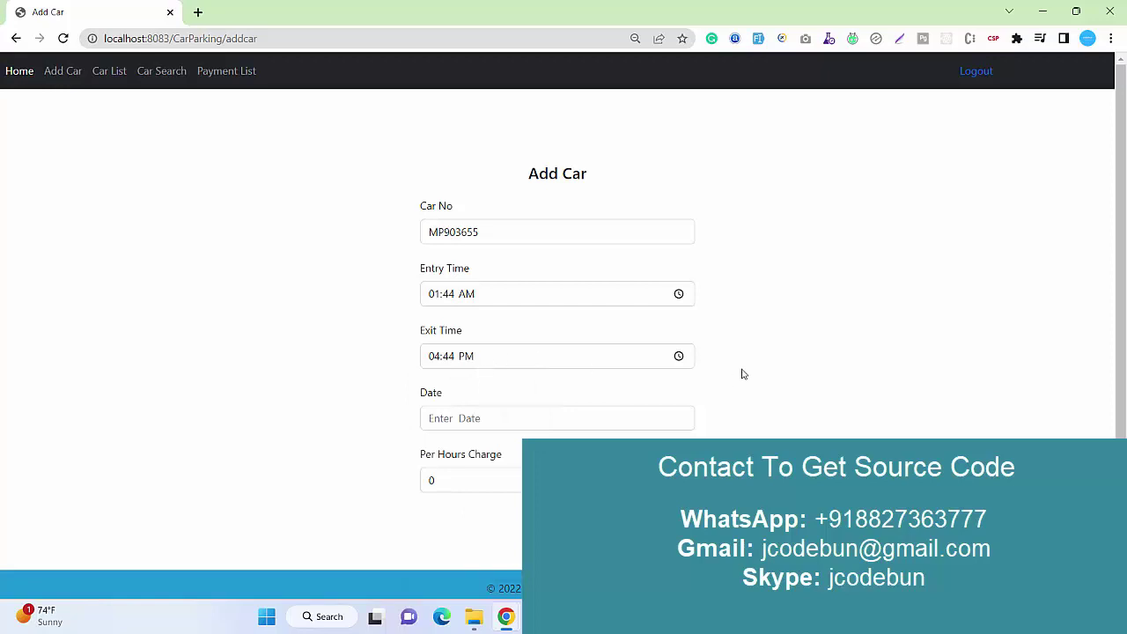
left_click(681, 360)
left_click(514, 406)
left_click(393, 390)
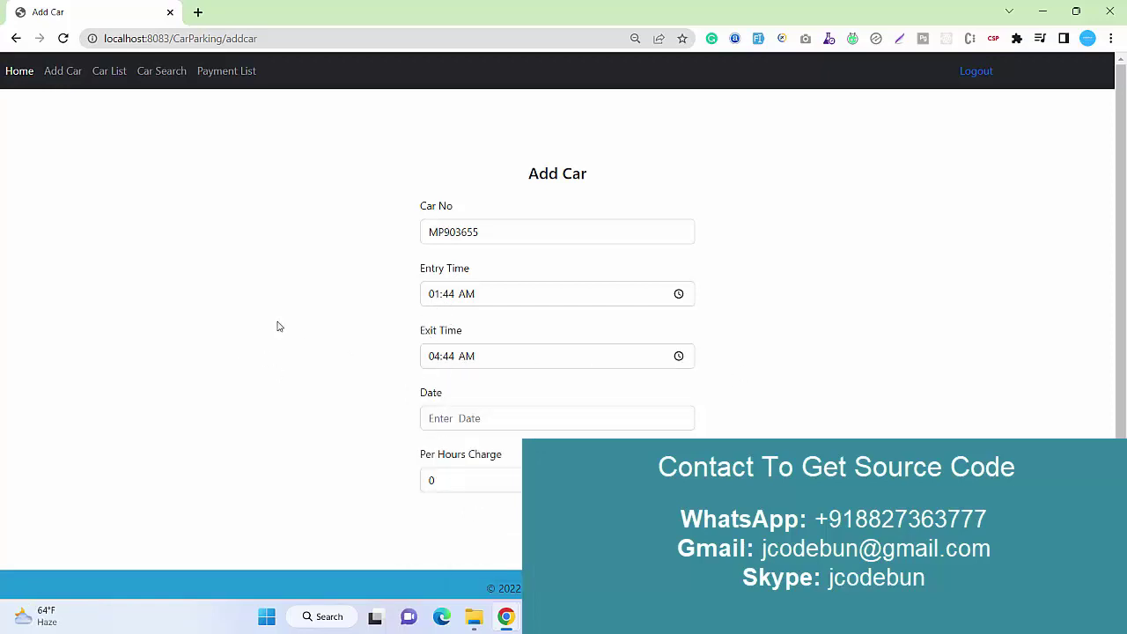
Pick 11/24/2022 as the parking date and set the per-hour charge to 20.
left_click(459, 417)
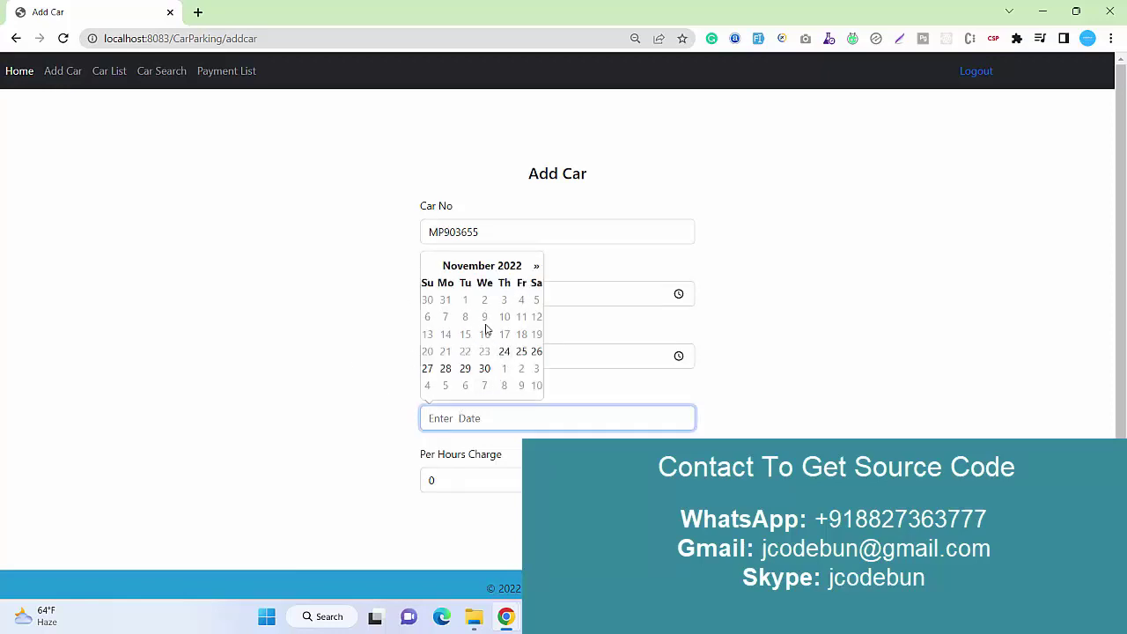
left_click(503, 352)
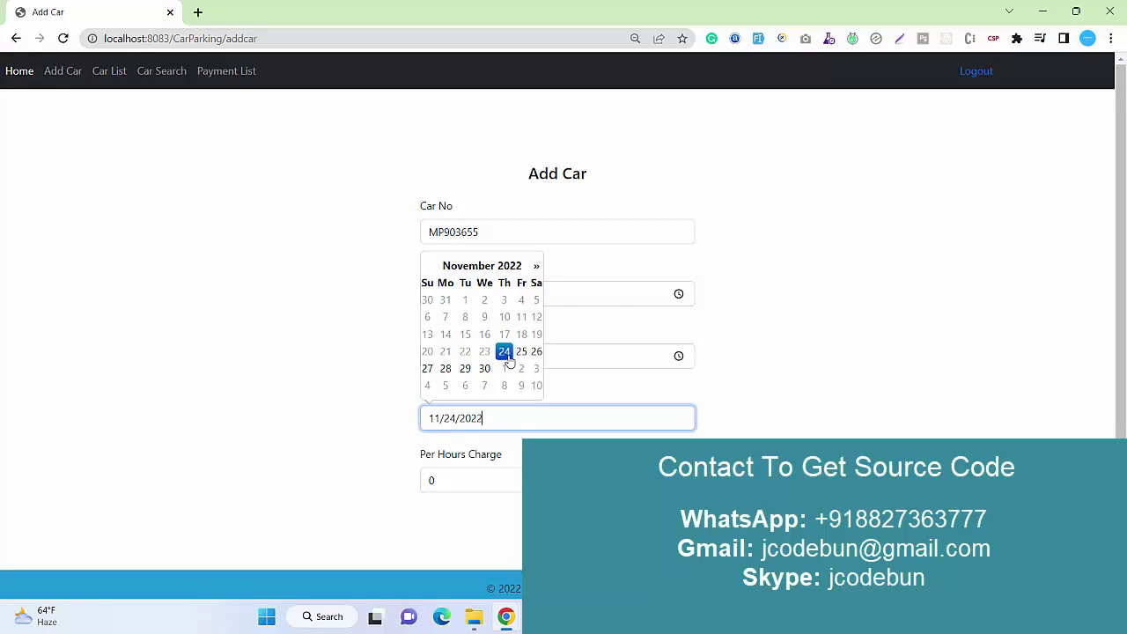
left_click(240, 404)
double_click(435, 480)
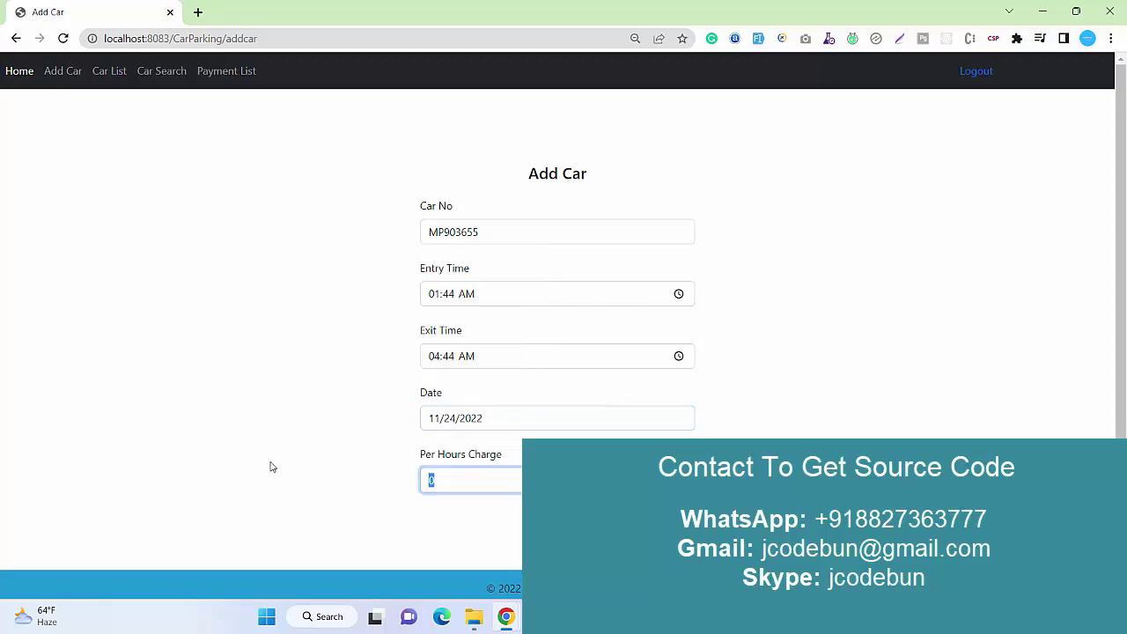
scroll(269, 446, "down", 1)
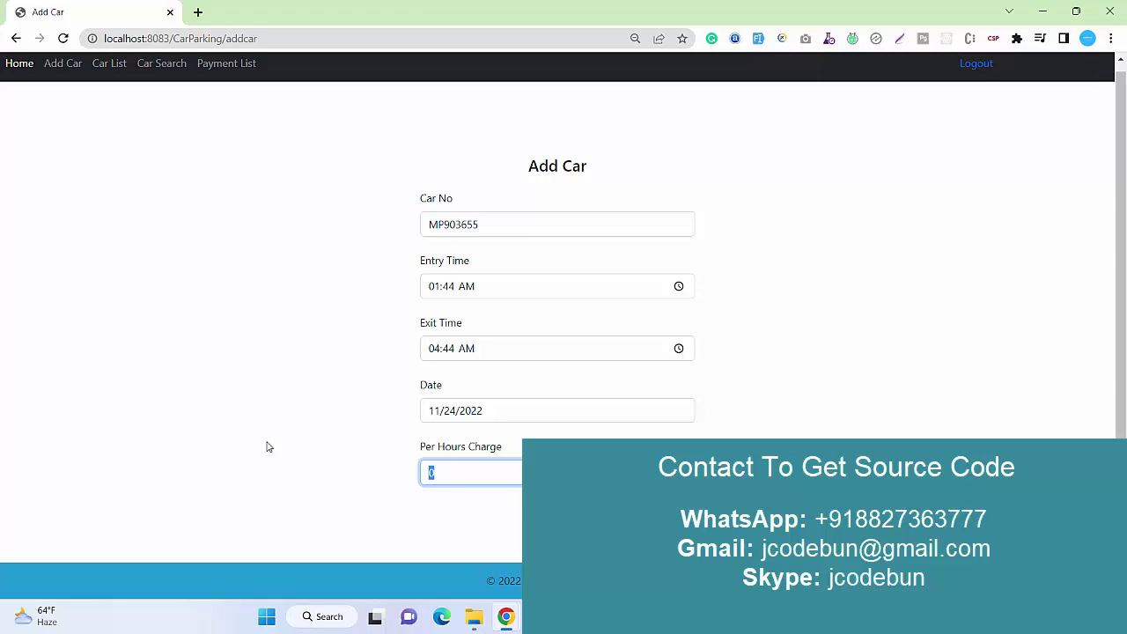
type("20")
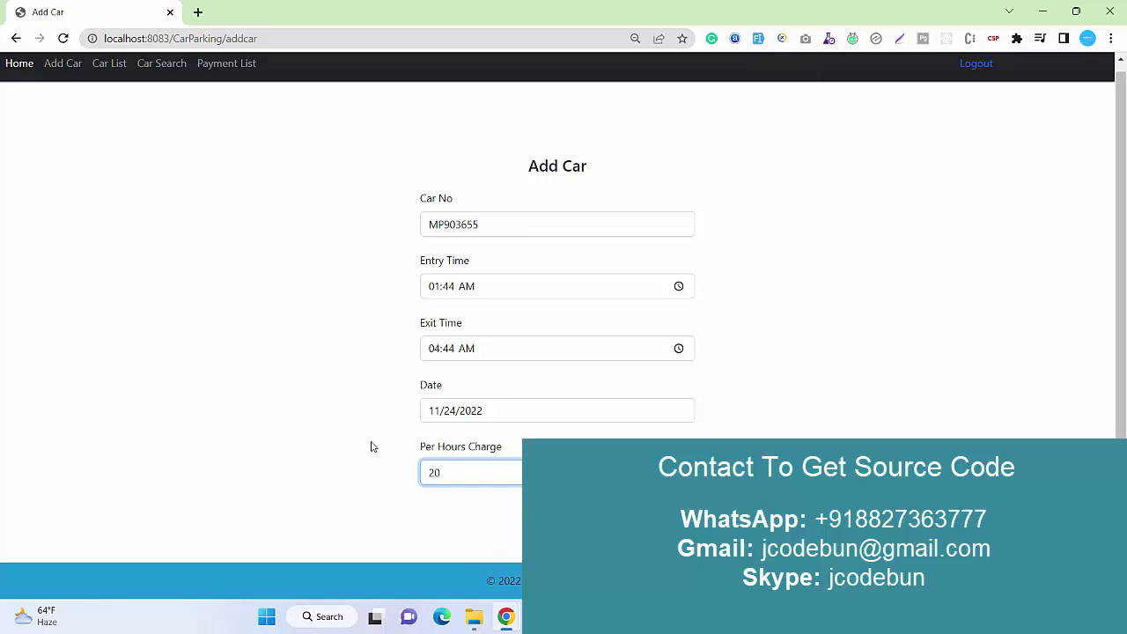
key("Return")
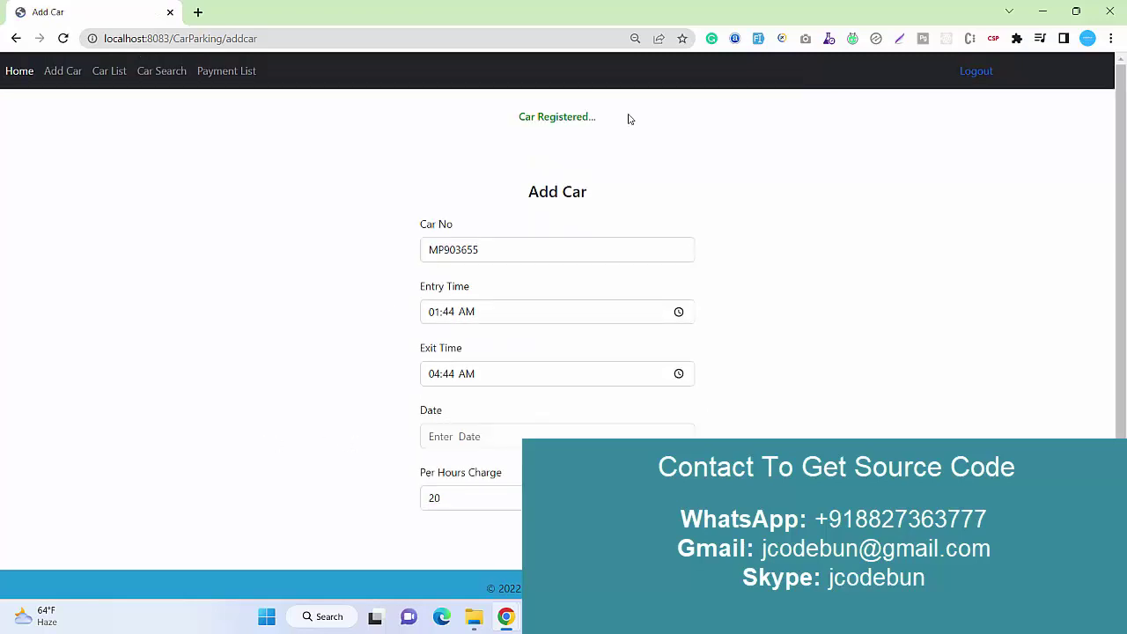
left_click_drag(596, 116, 407, 120)
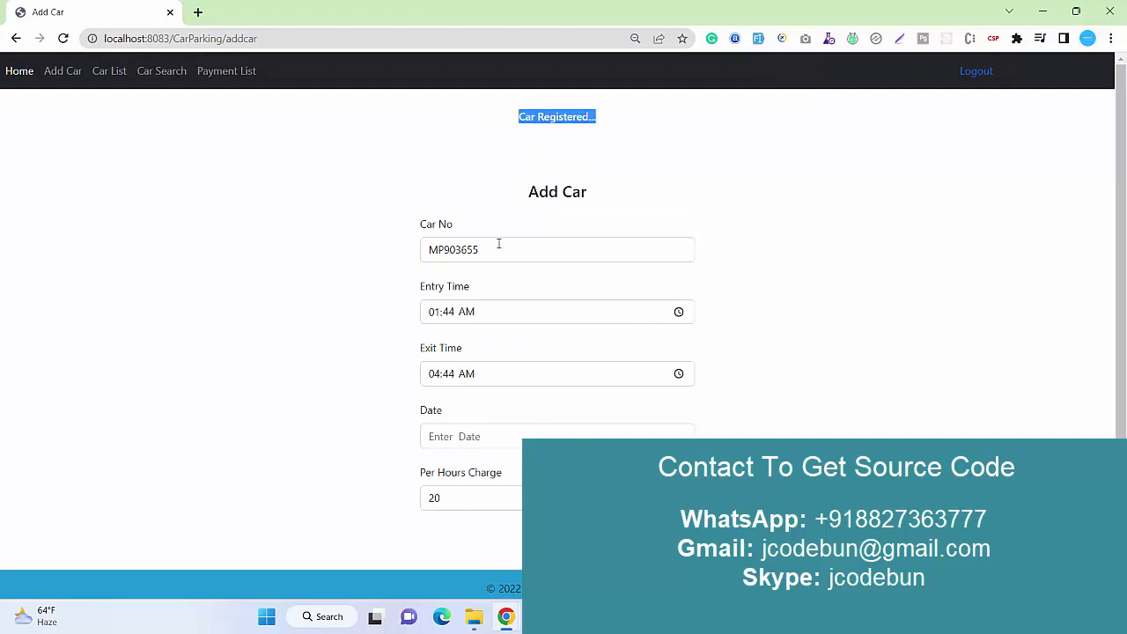
left_click_drag(499, 244, 339, 252)
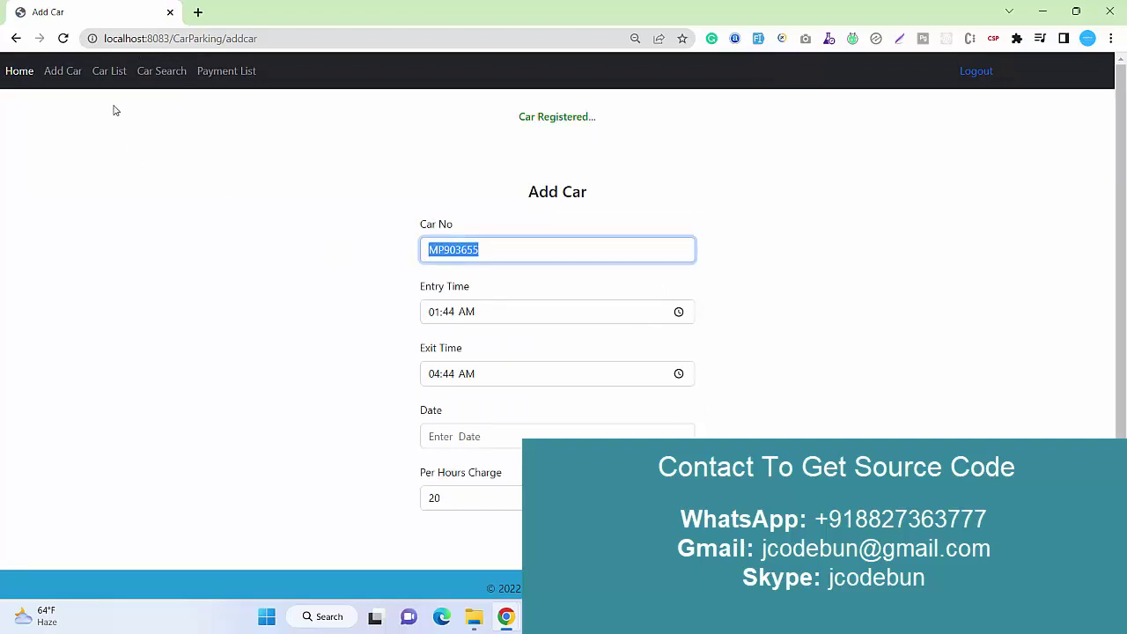
left_click(117, 76)
scroll(210, 354, "down", 1)
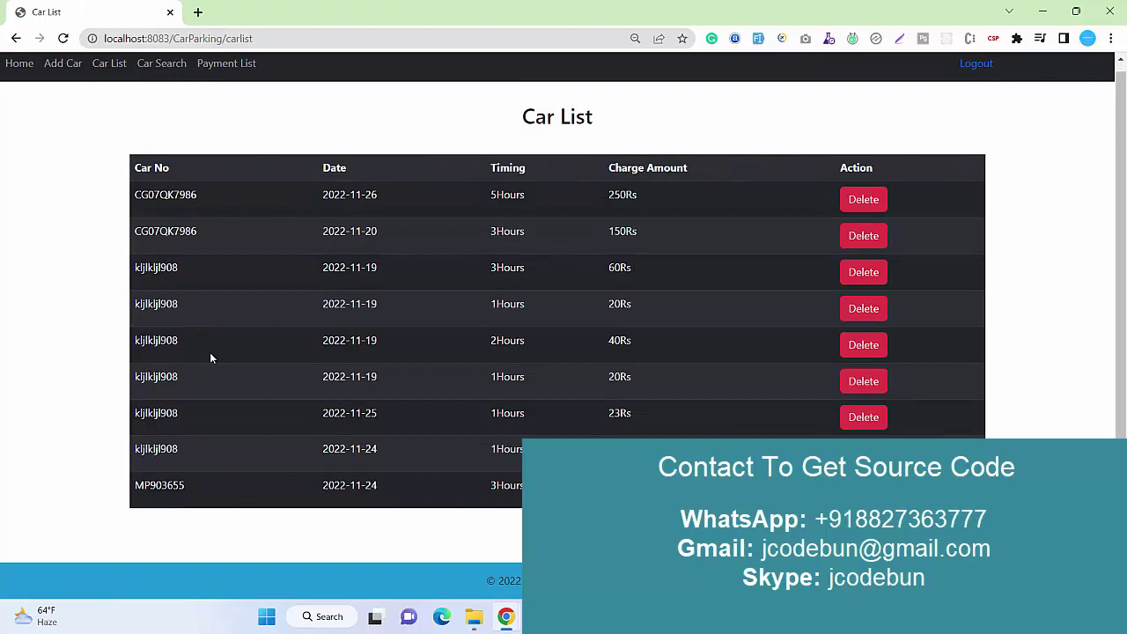
left_click_drag(519, 485, 144, 485)
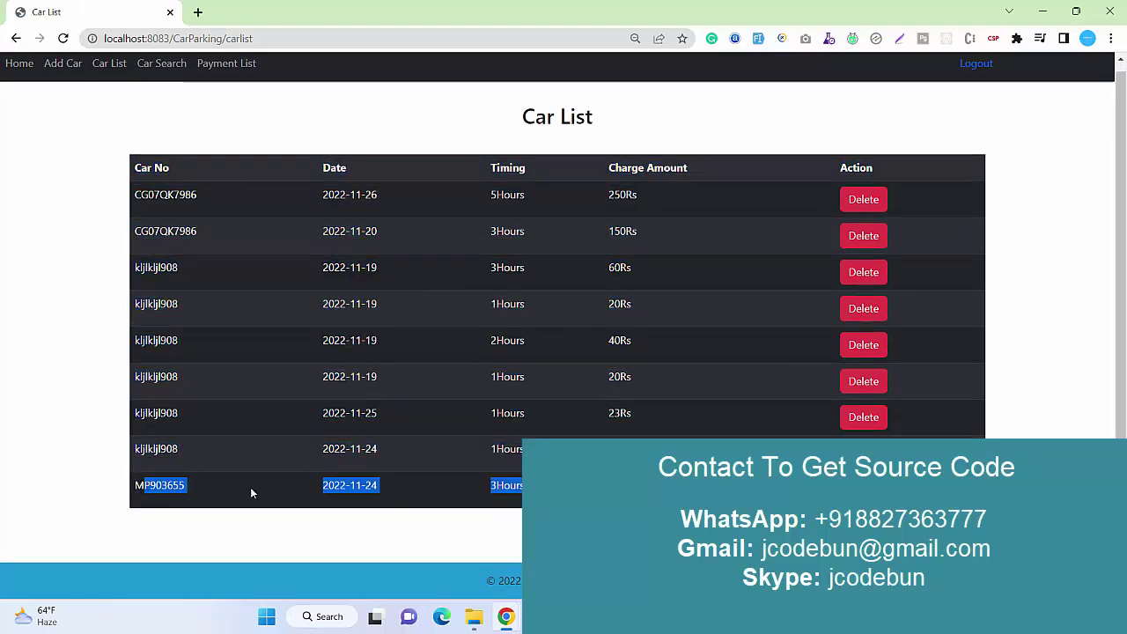
left_click(475, 489)
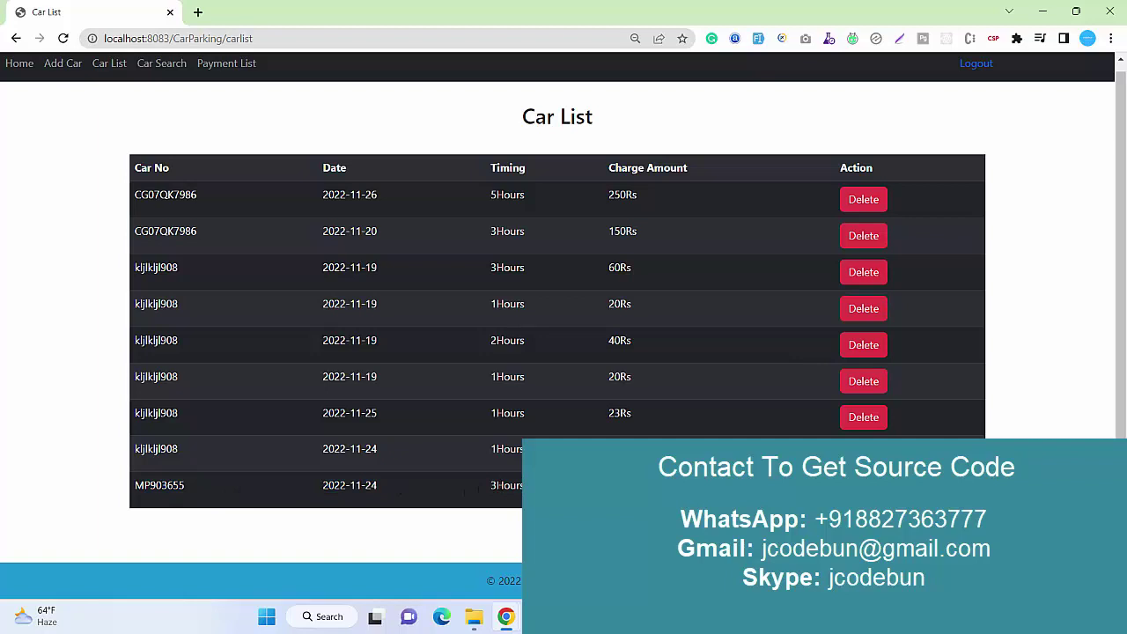
double_click(507, 485)
left_click(491, 485)
left_click_drag(492, 490, 523, 487)
left_click(522, 487)
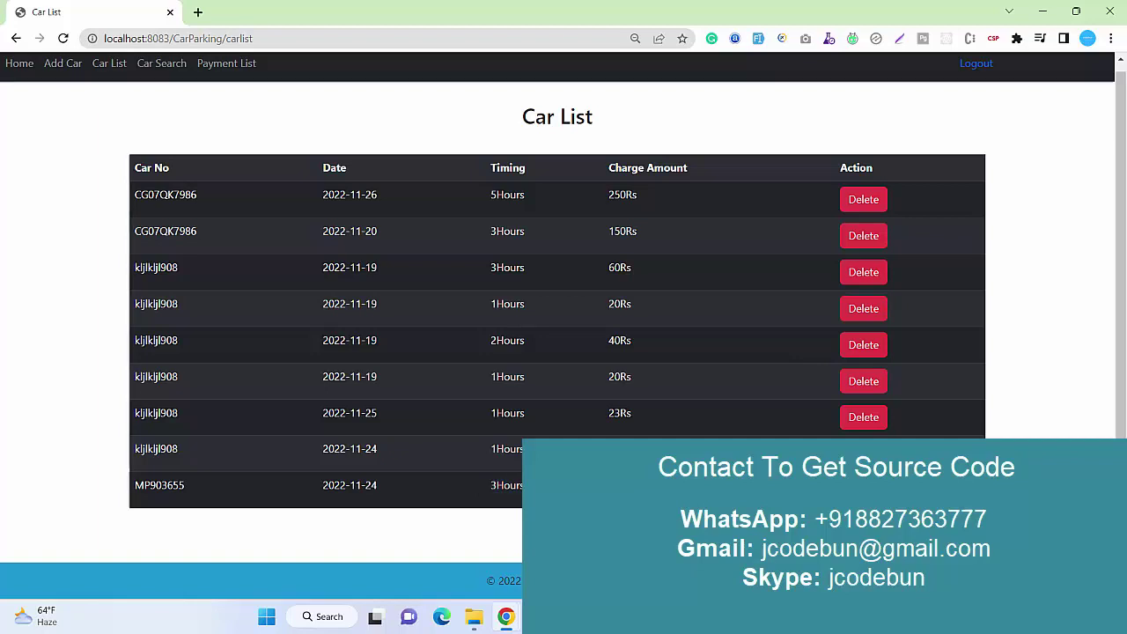
scroll(360, 401, "up", 1)
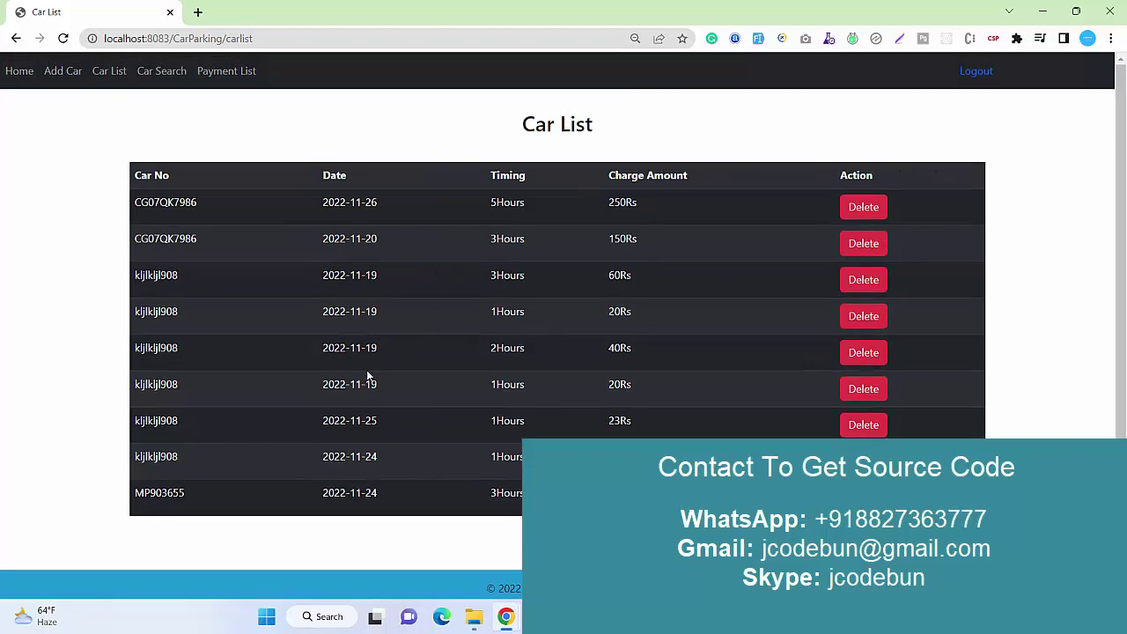
left_click(145, 72)
left_click(555, 170)
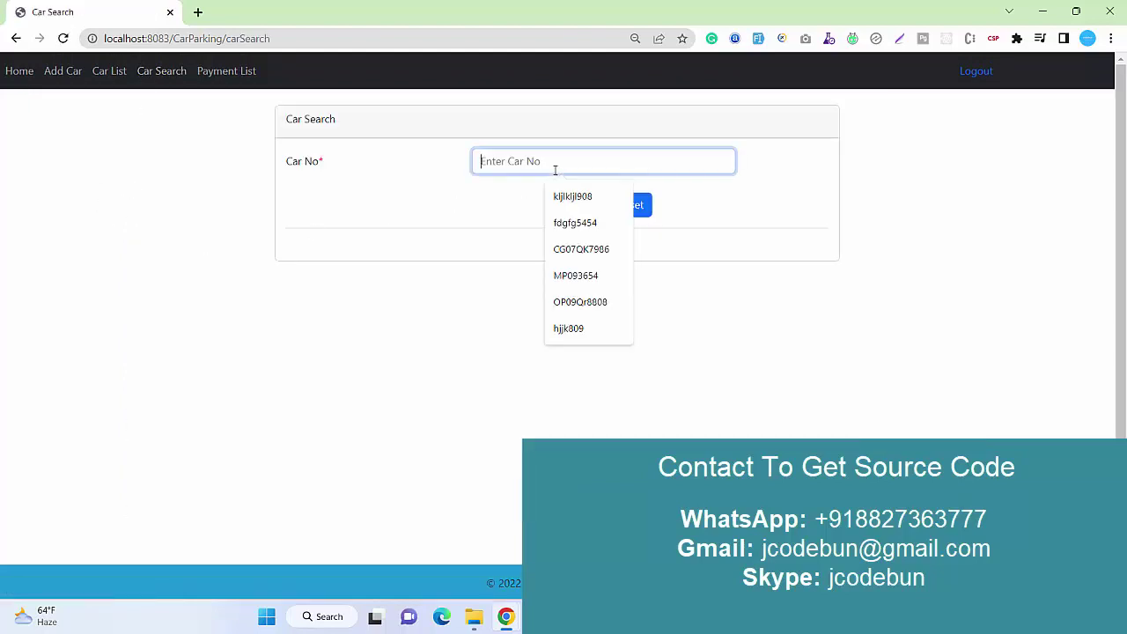
key("Down")
key("Return")
left_click(557, 204)
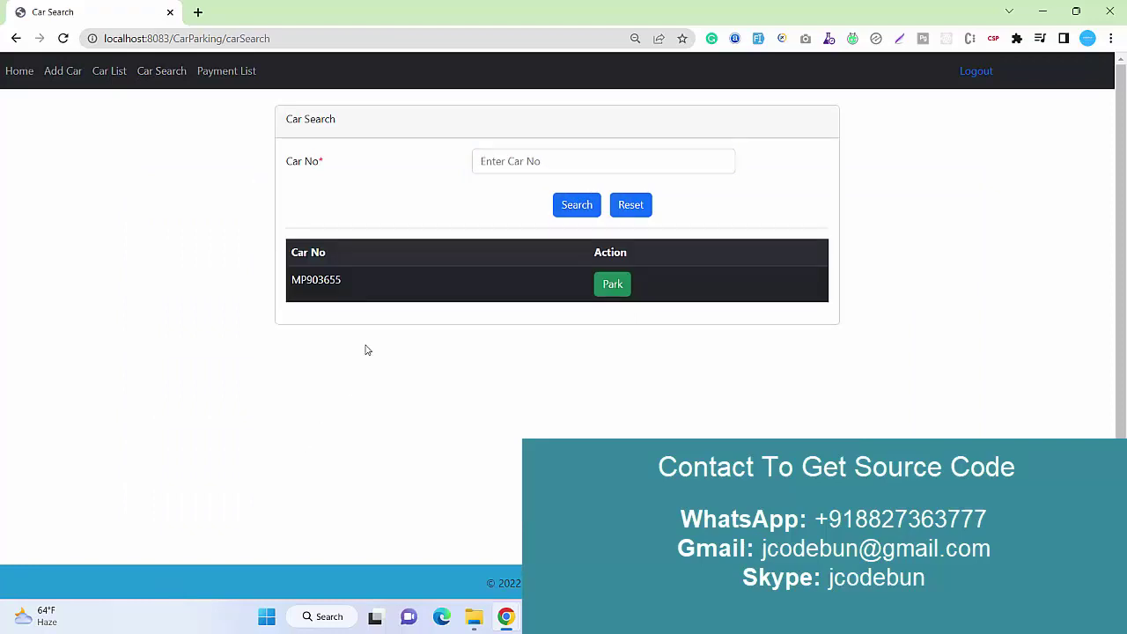
left_click_drag(373, 295, 493, 296)
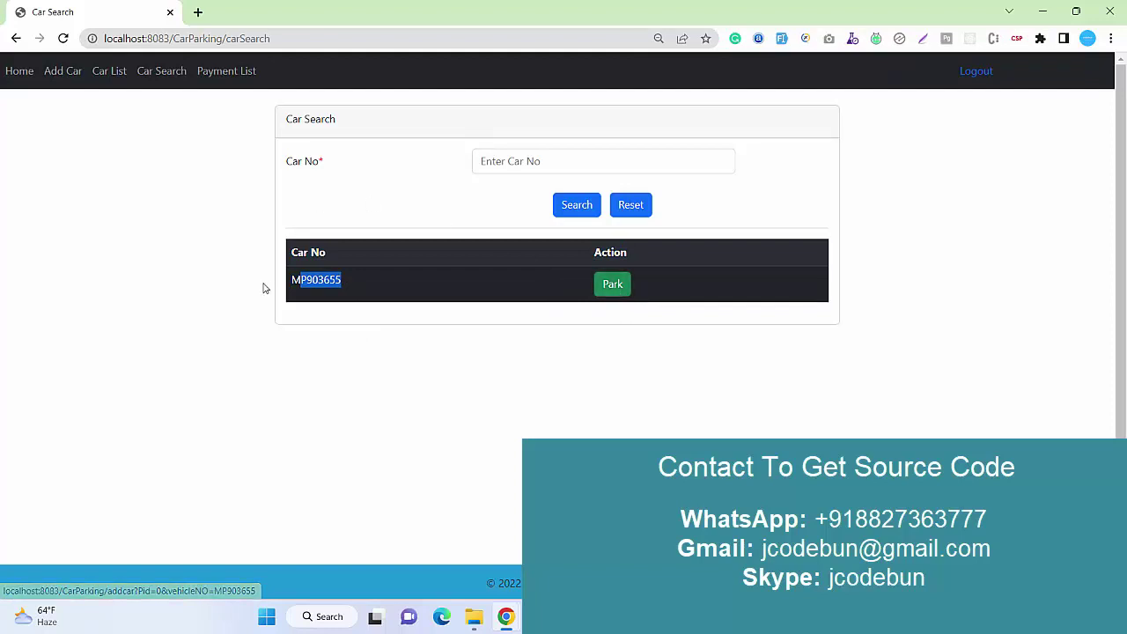
left_click(384, 282)
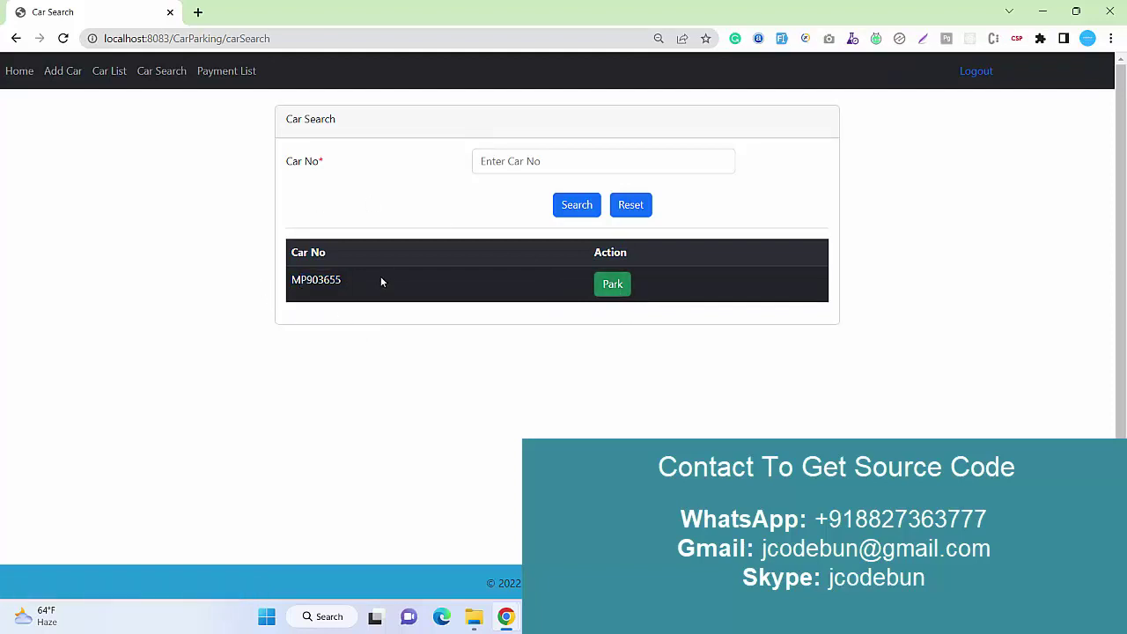
left_click(76, 72)
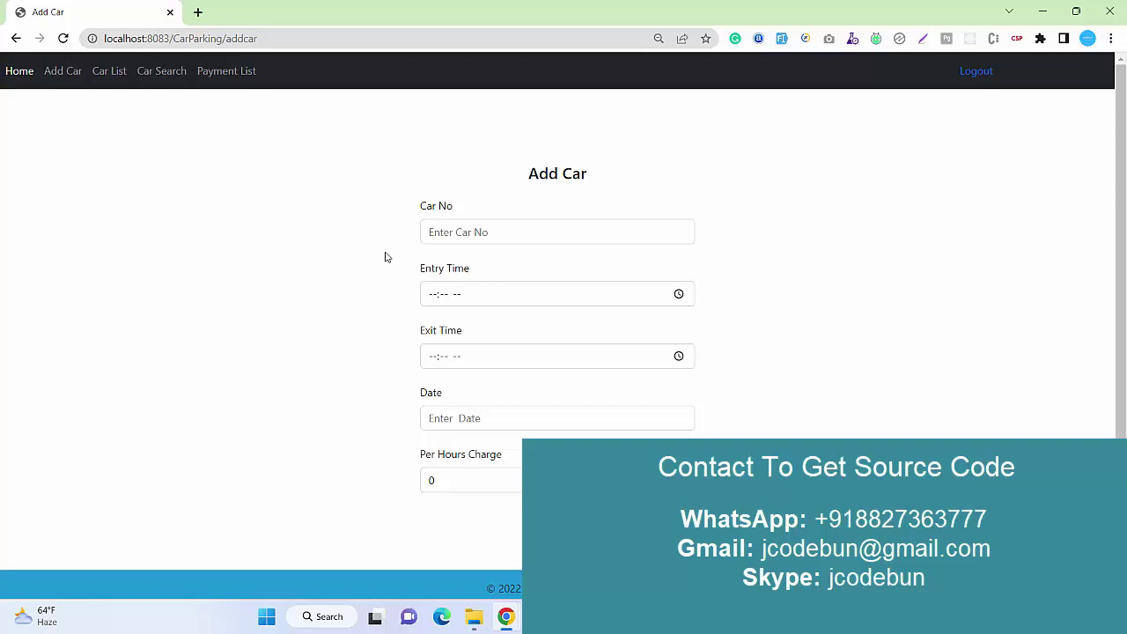
View the Payment List, then log out of the admin account.
left_click(211, 76)
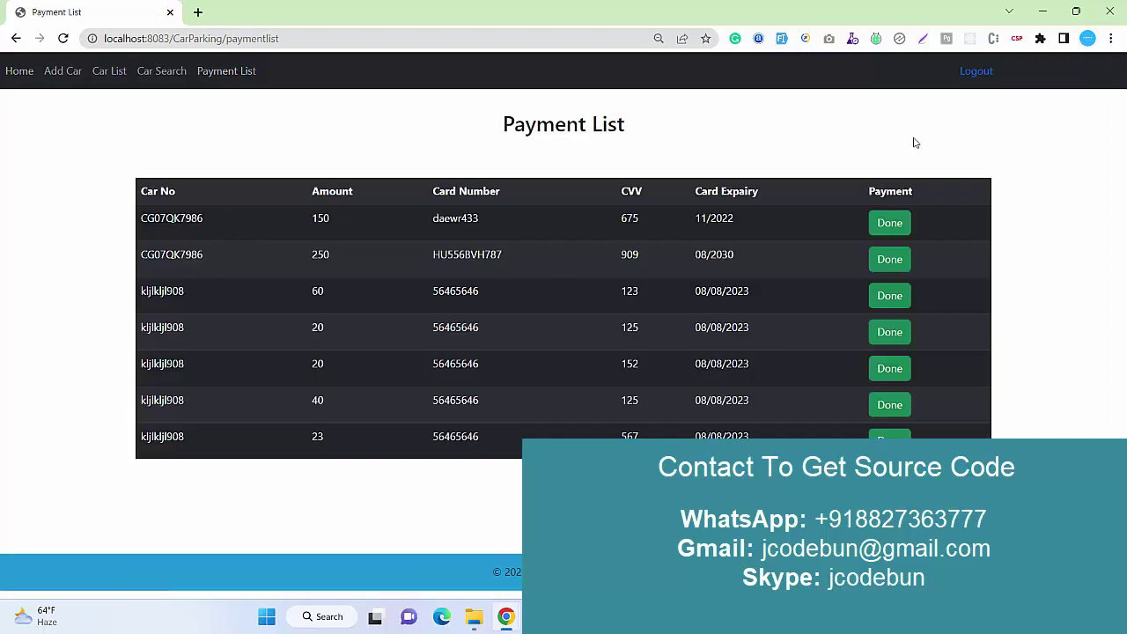
left_click(970, 74)
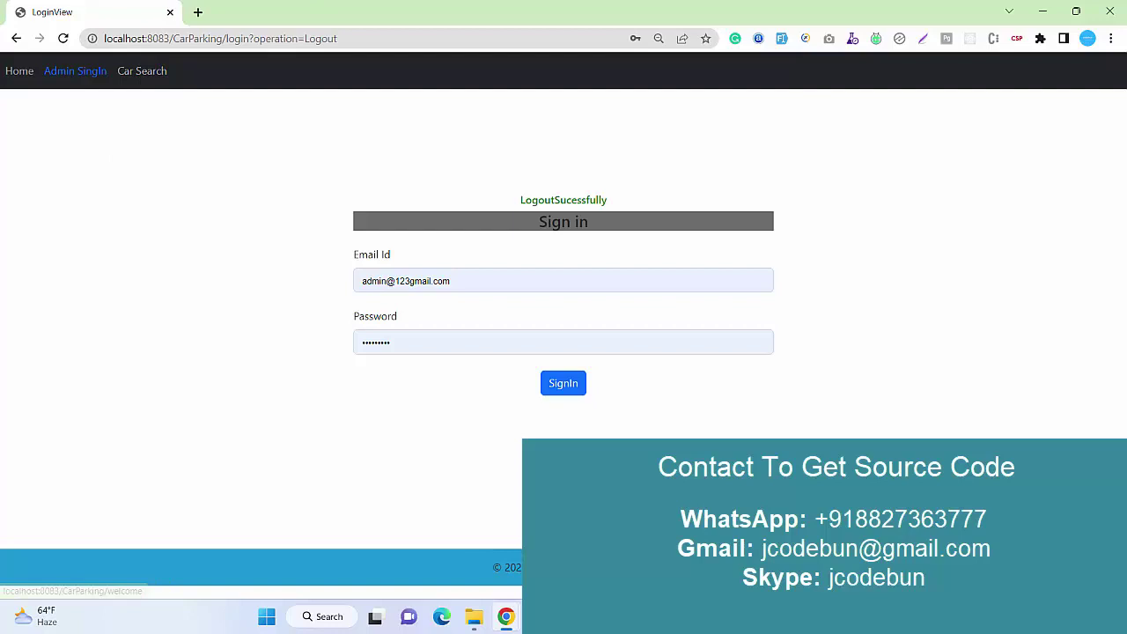
left_click(139, 71)
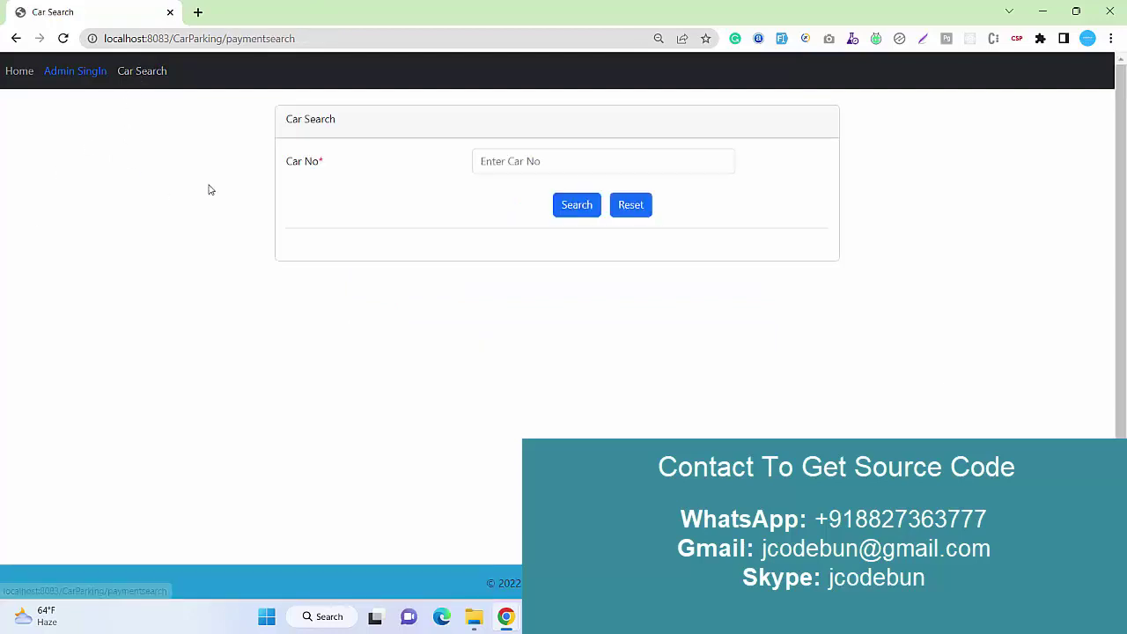
left_click(588, 160)
key("Down")
key("Return")
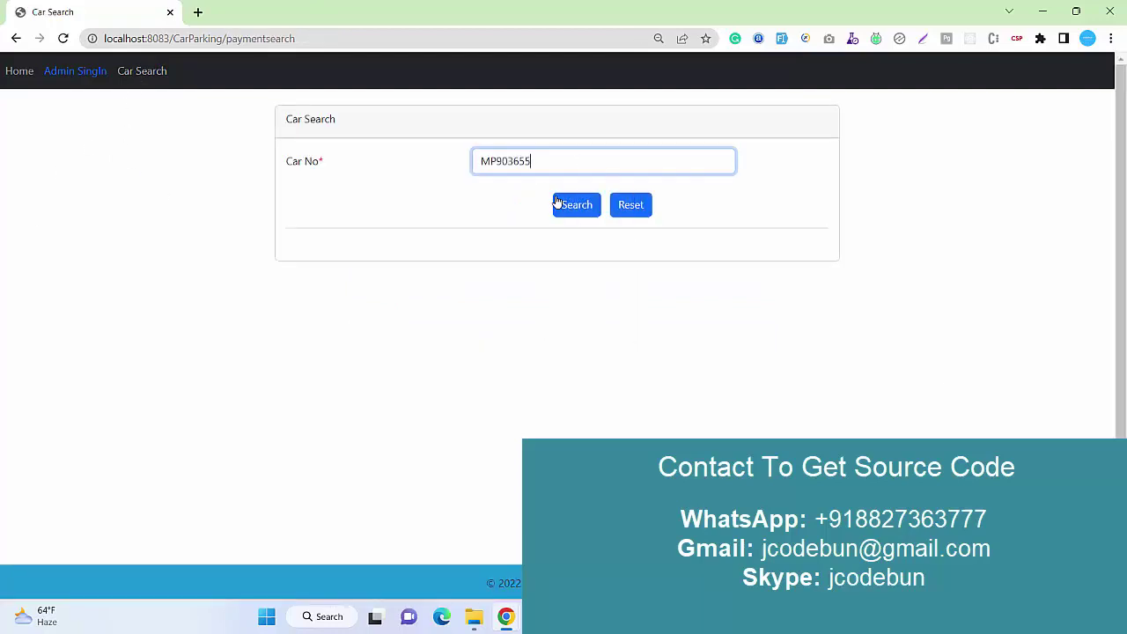
left_click(560, 205)
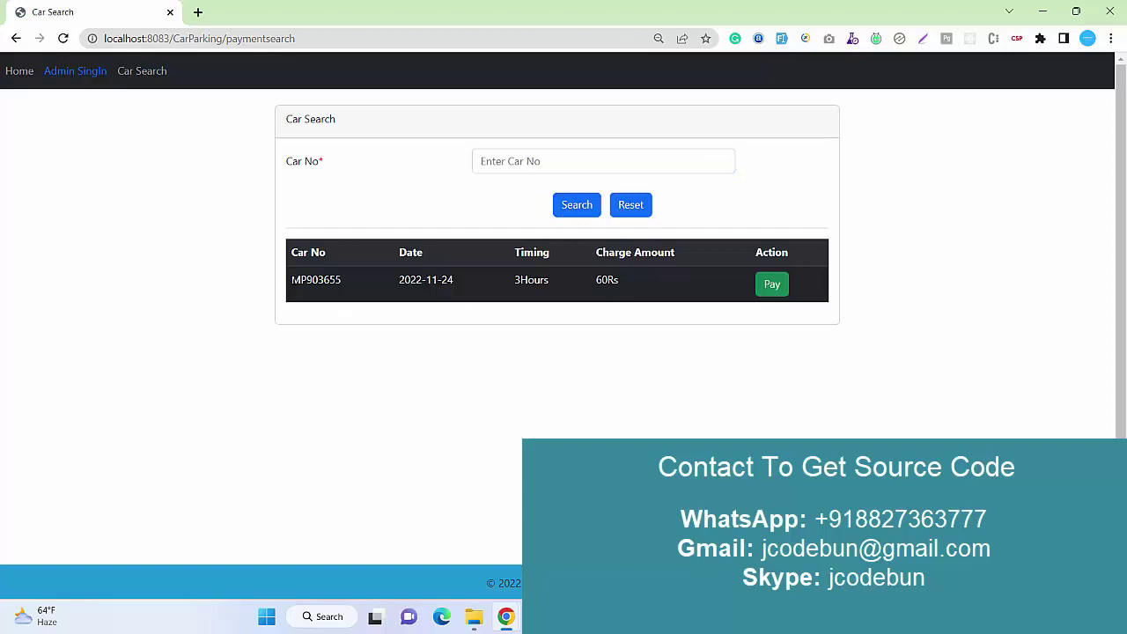
left_click_drag(290, 279, 638, 290)
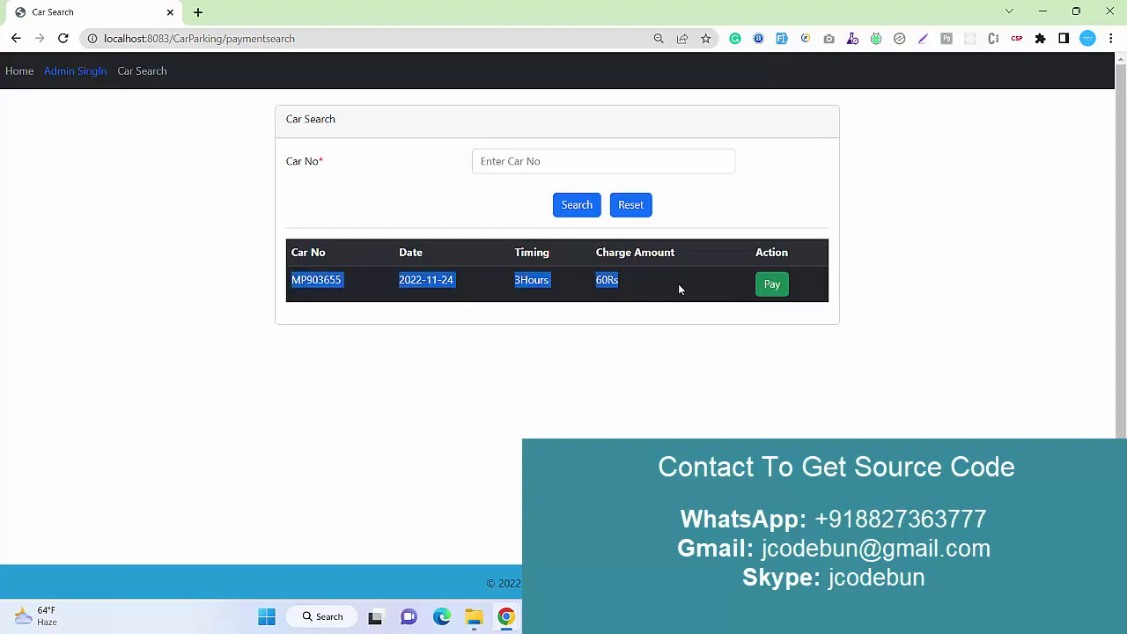
left_click(639, 284)
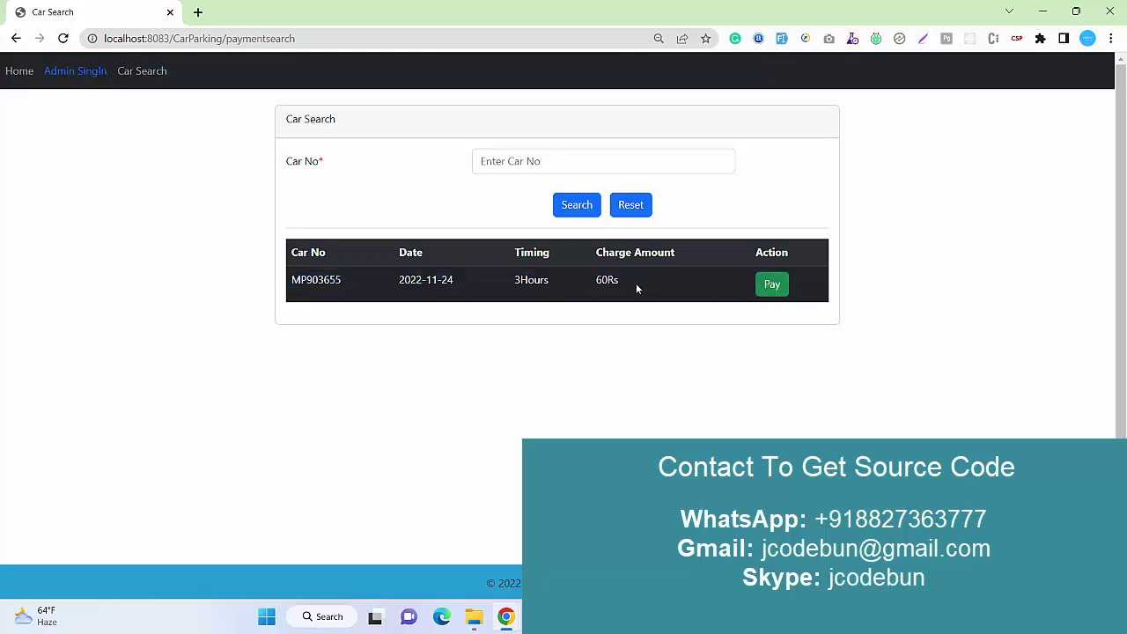
Pay the 60Rs charge with a card number, CVV and 08/08/2023 expiry.
left_click(774, 291)
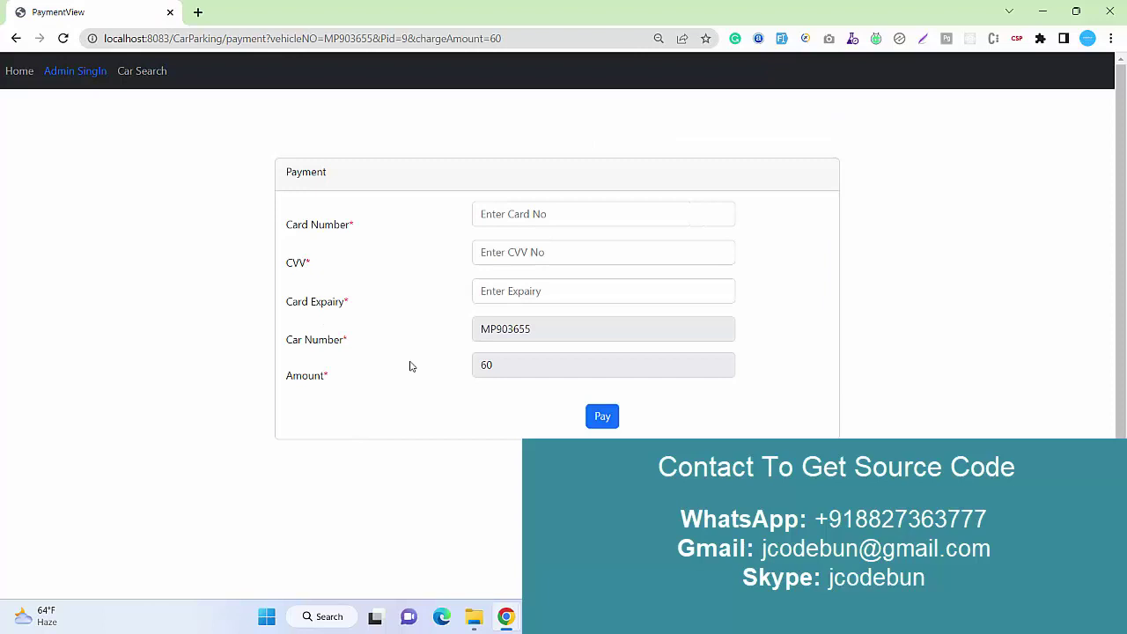
left_click(498, 216)
type("treterte")
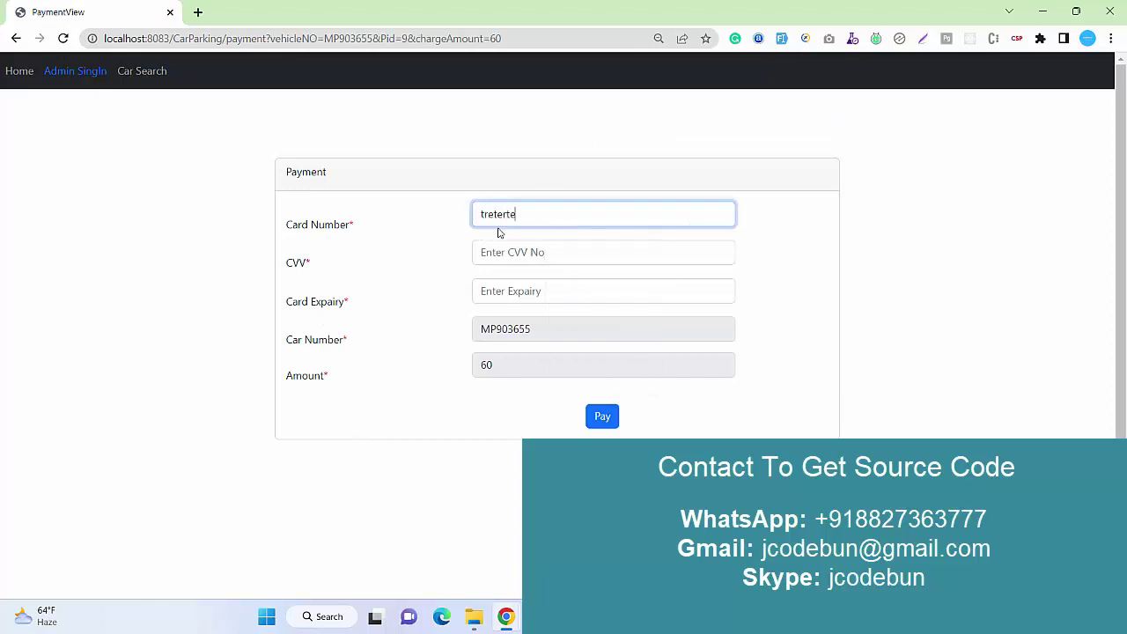
key("BackSpace")
key("BackSpace")
key("BackSpace")
key("BackSpace")
key("BackSpace")
key("BackSpace")
type("67657567")
left_click(509, 252)
type("123")
left_click(514, 291)
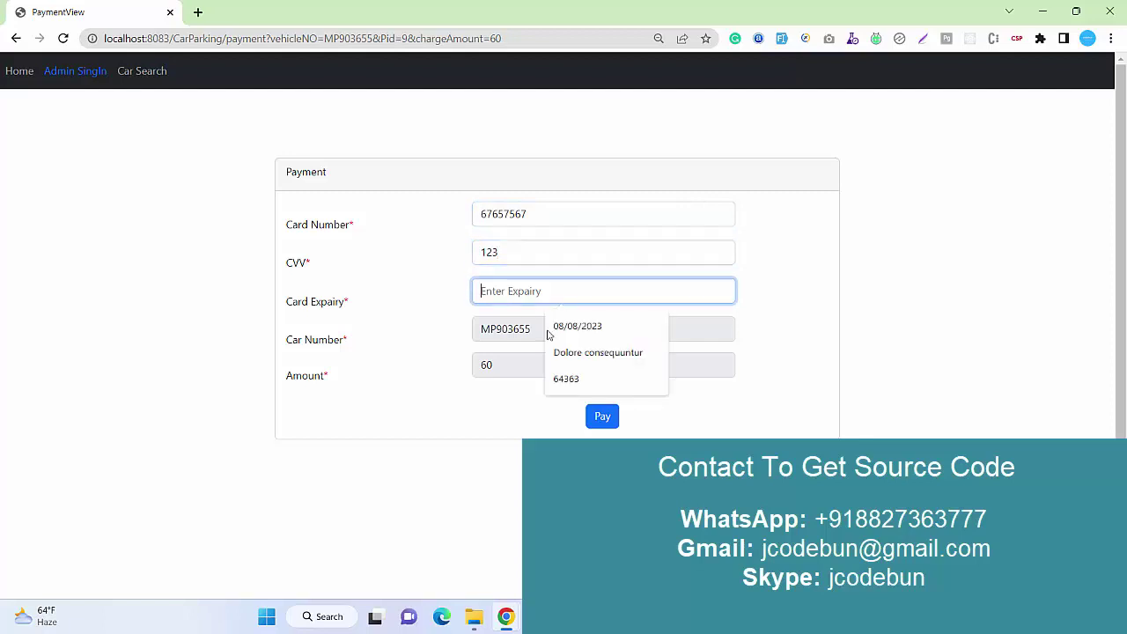
left_click(574, 325)
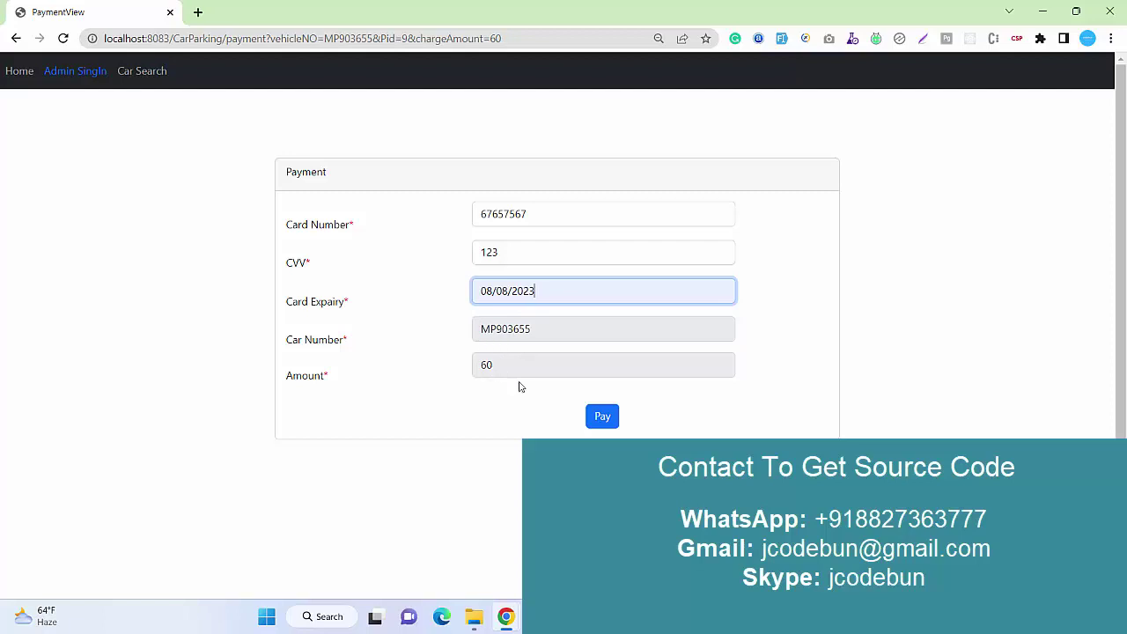
left_click(599, 416)
left_click_drag(399, 206, 255, 199)
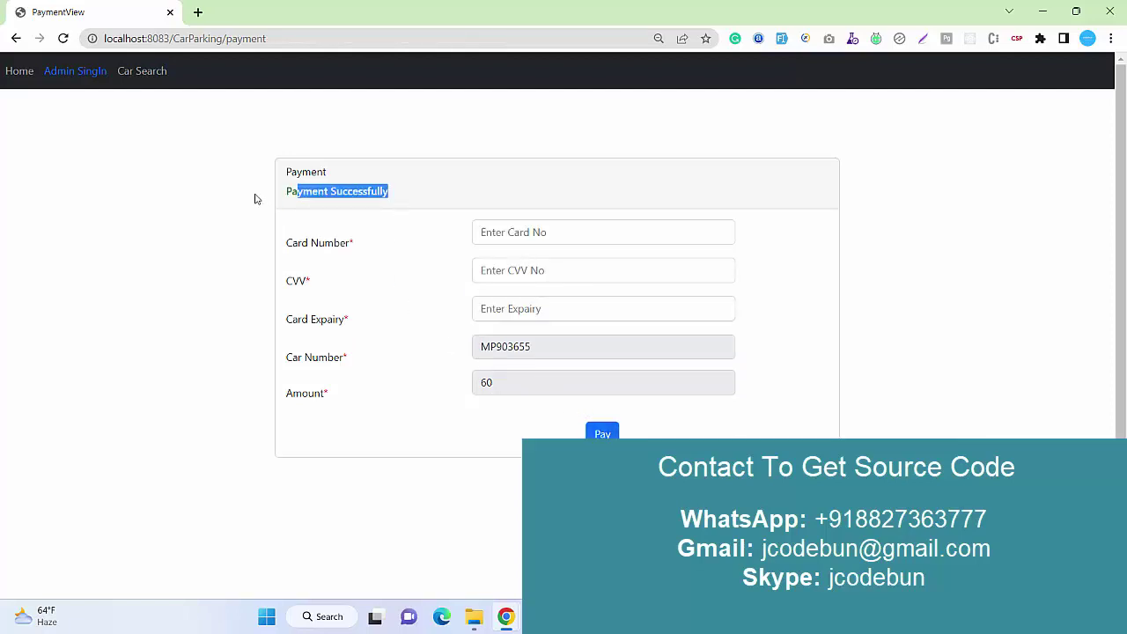
Search MP903655 again and confirm the results table is empty.
left_click(145, 72)
left_click(521, 158)
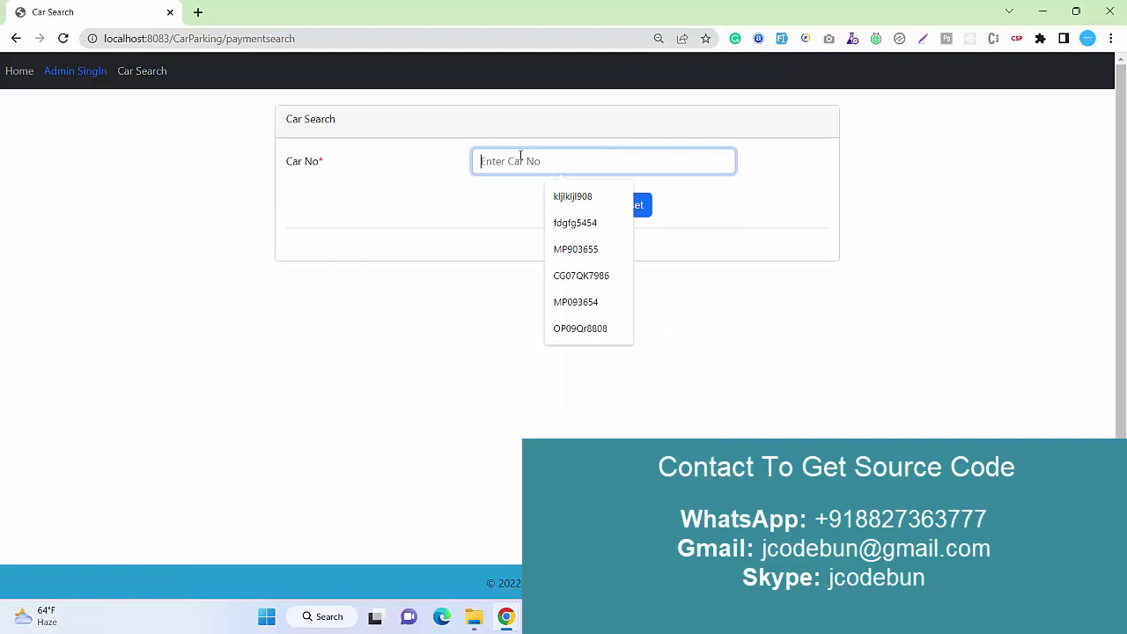
left_click(575, 249)
left_click(569, 212)
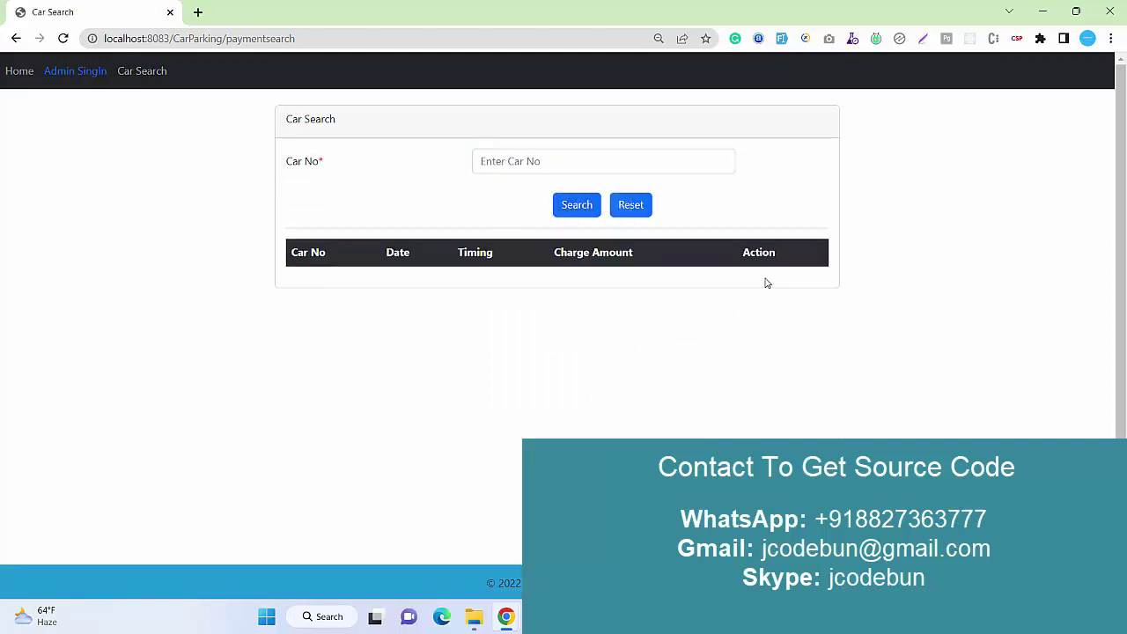
left_click_drag(761, 282, 413, 304)
left_click(385, 294)
Sign in as admin, check MP903655's 60 payment in Payment List, then open Car Search.
left_click(75, 74)
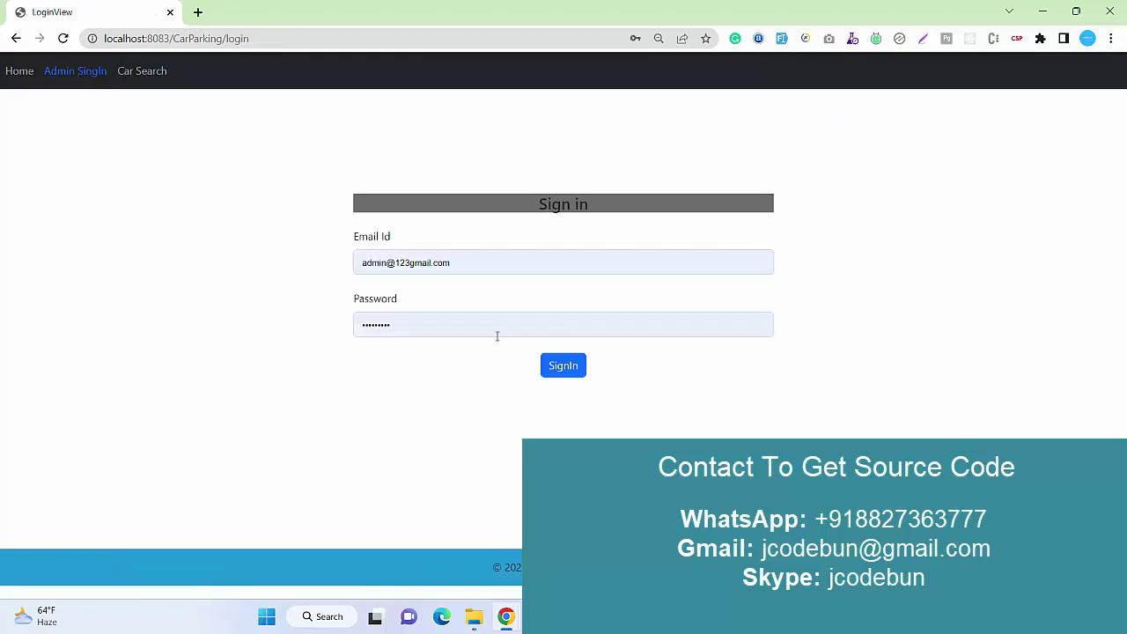
left_click(554, 366)
left_click(220, 72)
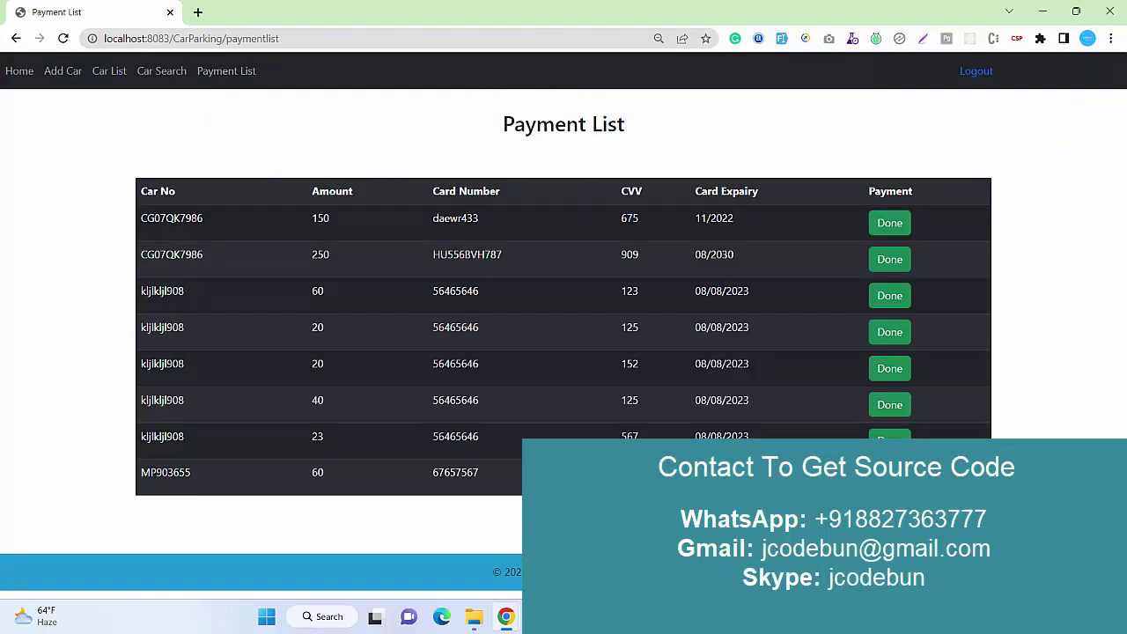
double_click(171, 473)
key("ctrl+c")
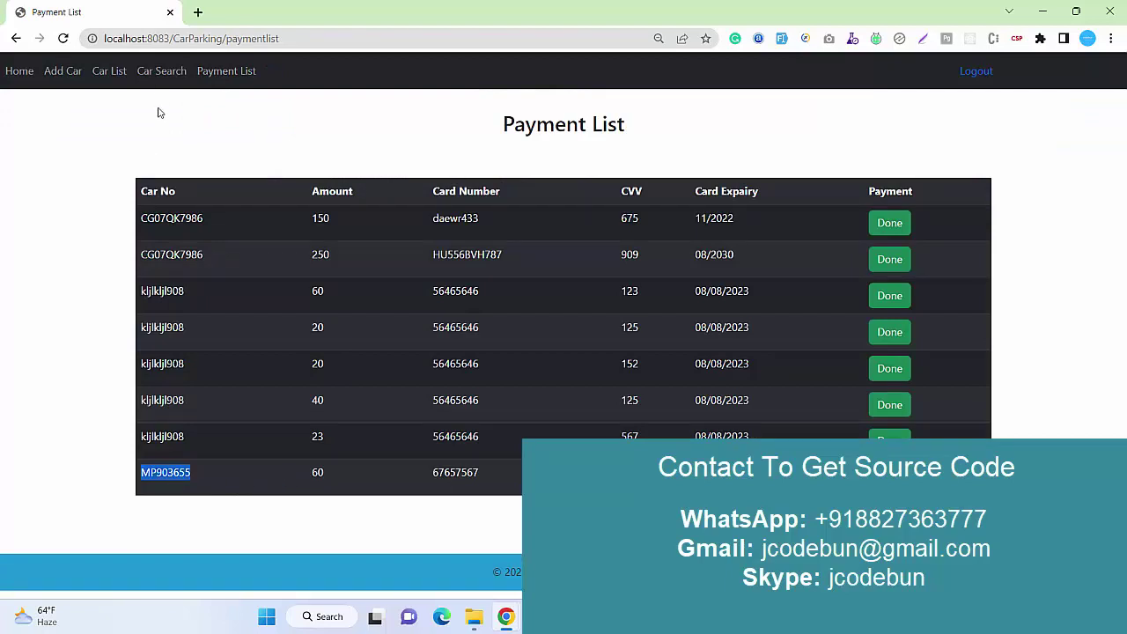
left_click(161, 71)
left_click(515, 159)
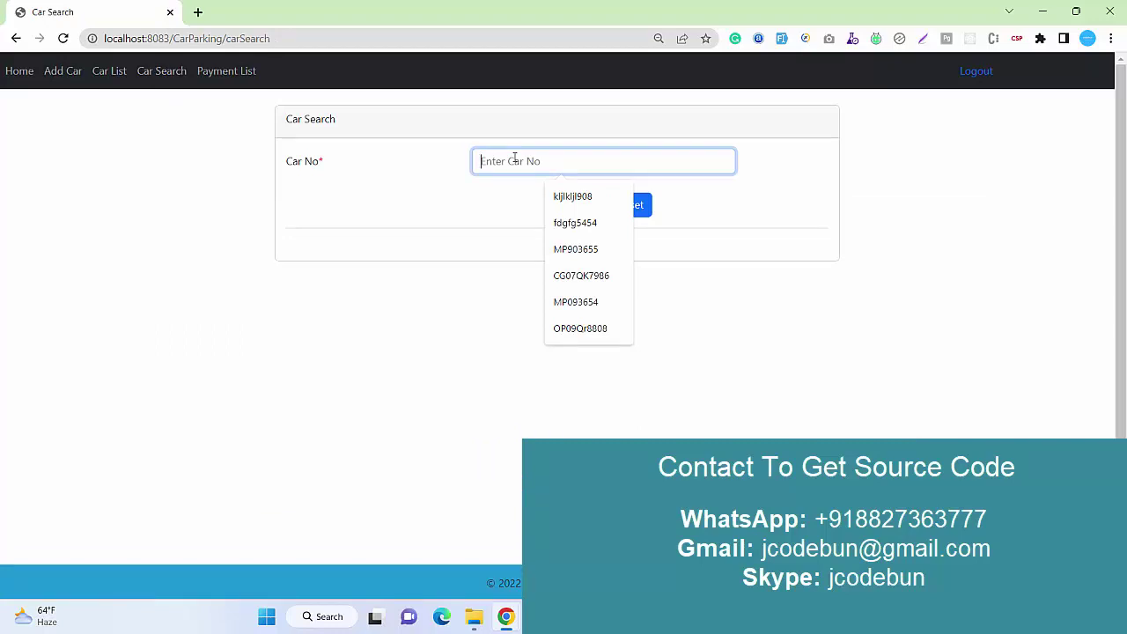
Search Car No for MP903655, then try a test value fdgfdg5.
key("ctrl+v")
left_click(564, 214)
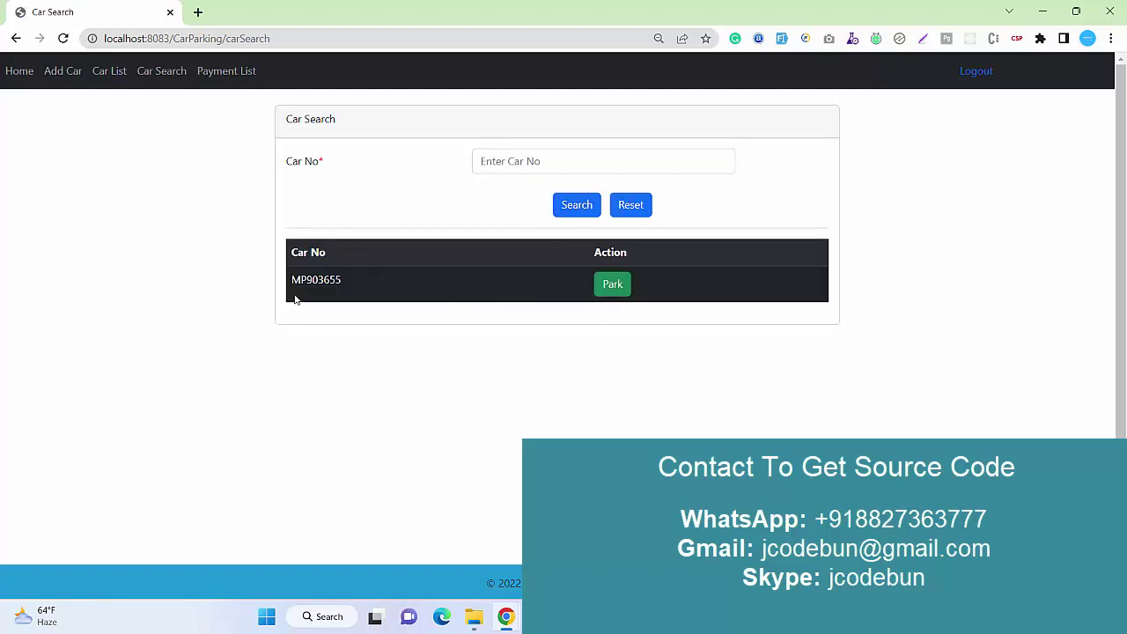
left_click(540, 161)
type("fdgfdg546")
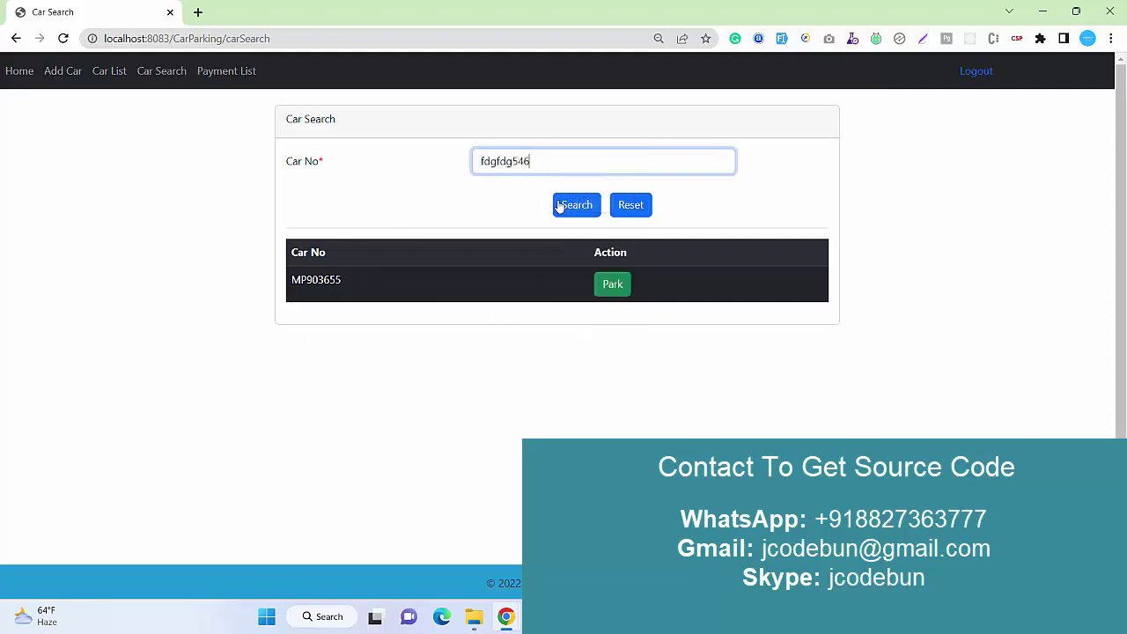
left_click(558, 205)
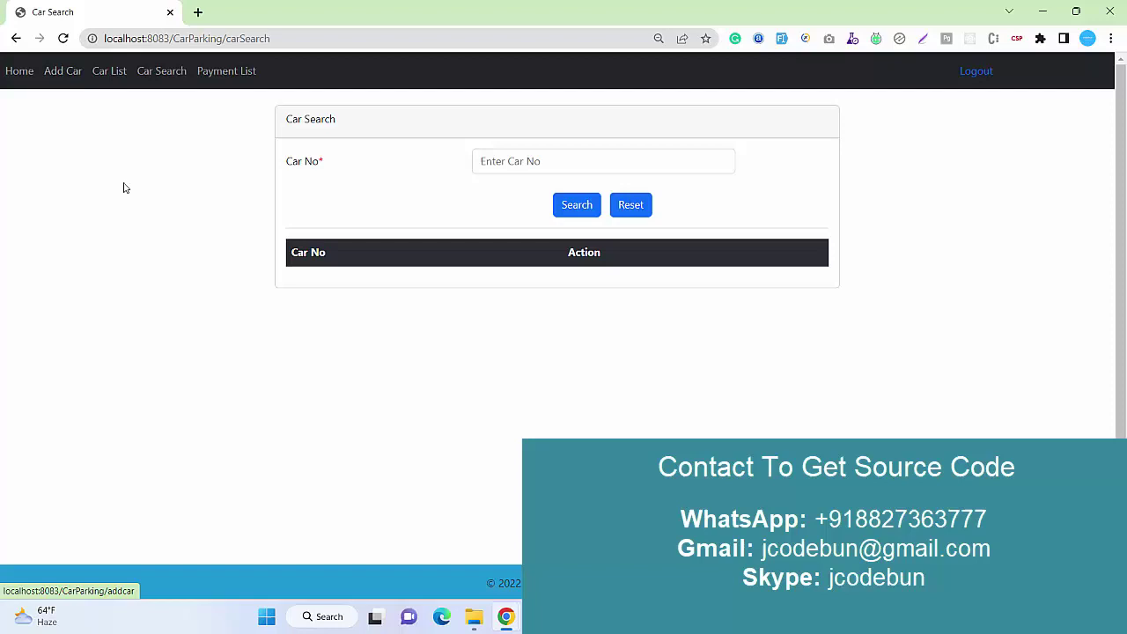
Search for MP903655 again and choose Park on its result row.
left_click(603, 163)
type("MP903655")
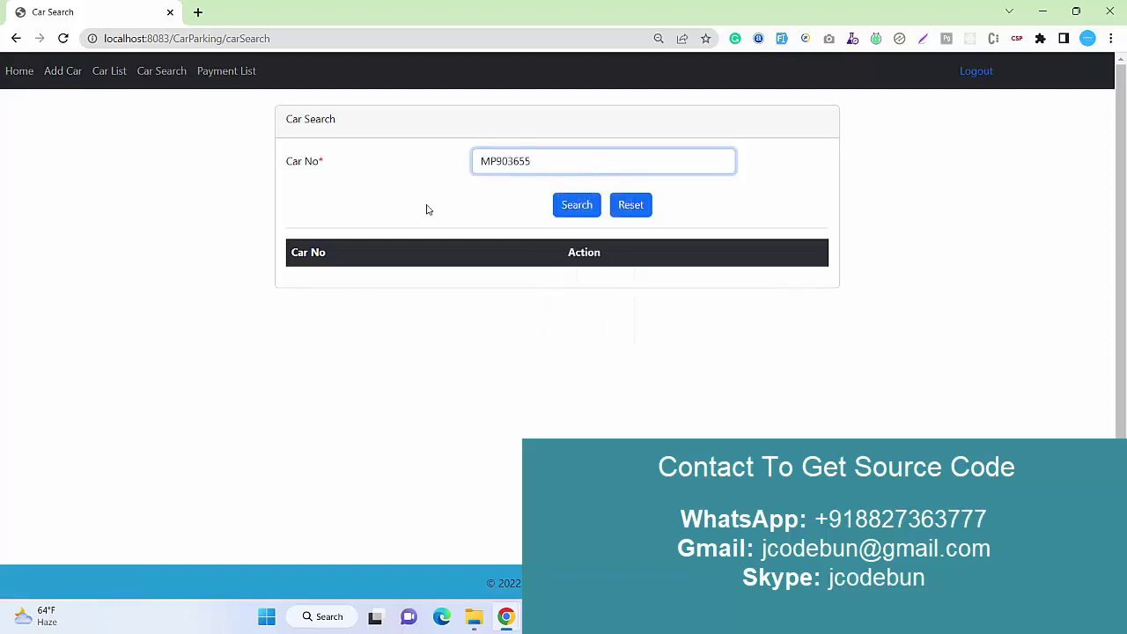
left_click(574, 208)
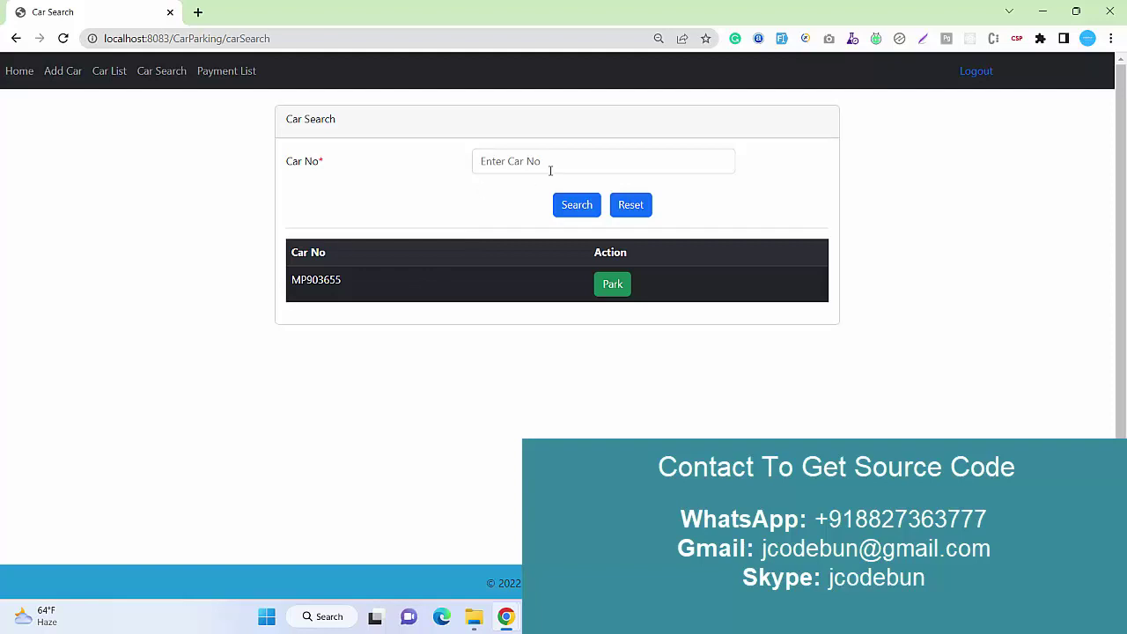
left_click_drag(299, 295, 674, 308)
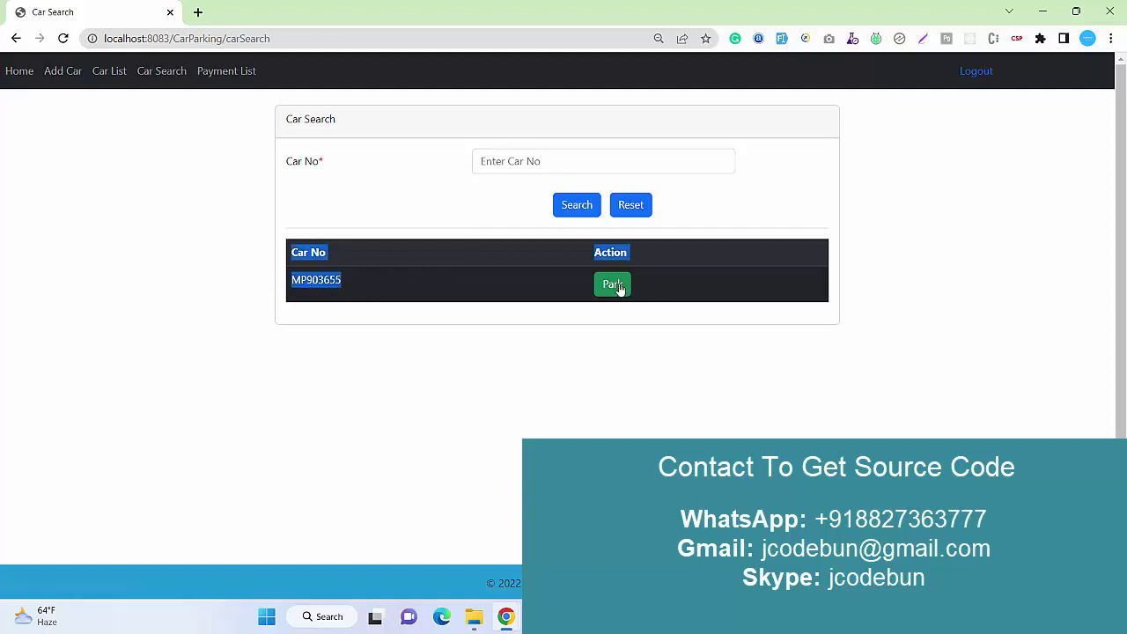
left_click(613, 284)
Set the entry time to 02:47 PM and the exit time to 03:47 PM.
left_click_drag(502, 236, 326, 262)
left_click(678, 294)
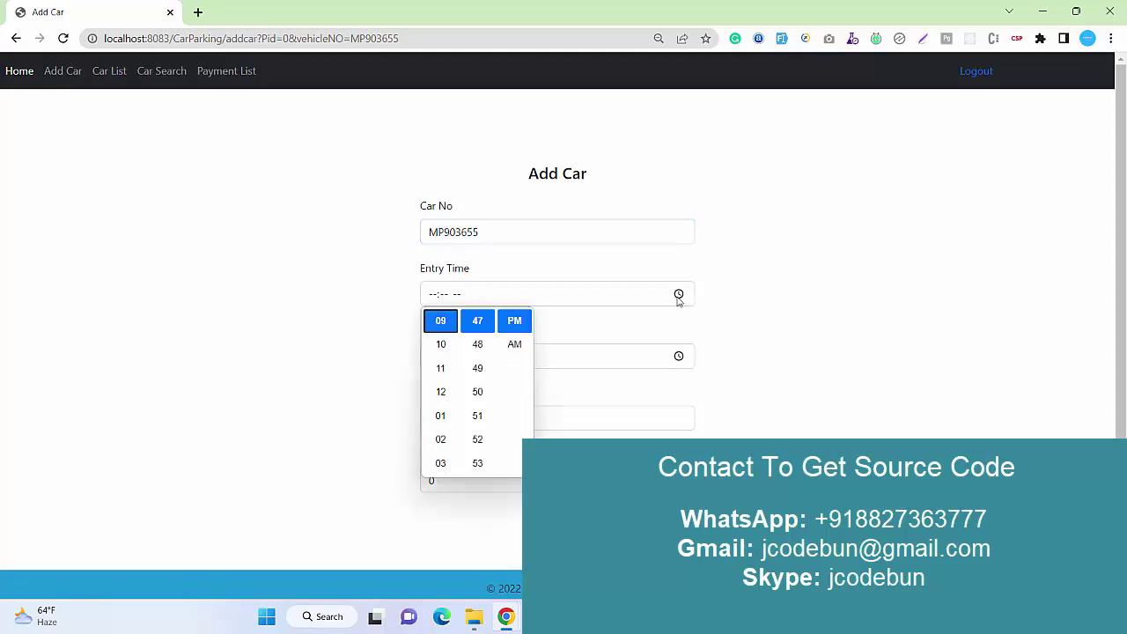
left_click(442, 442)
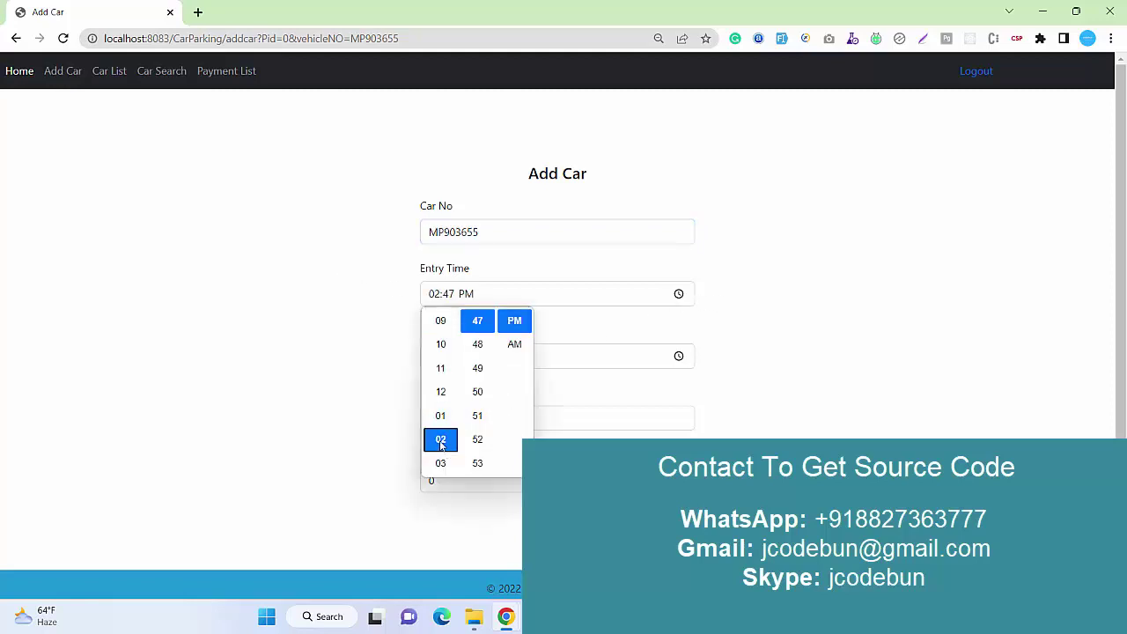
left_click(335, 395)
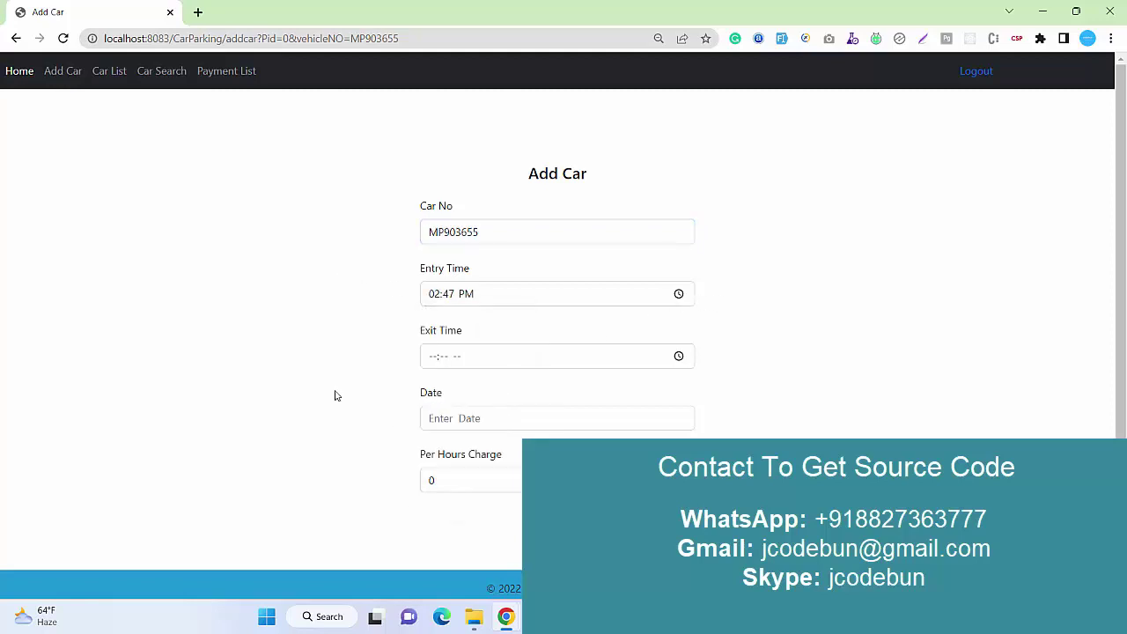
left_click(683, 358)
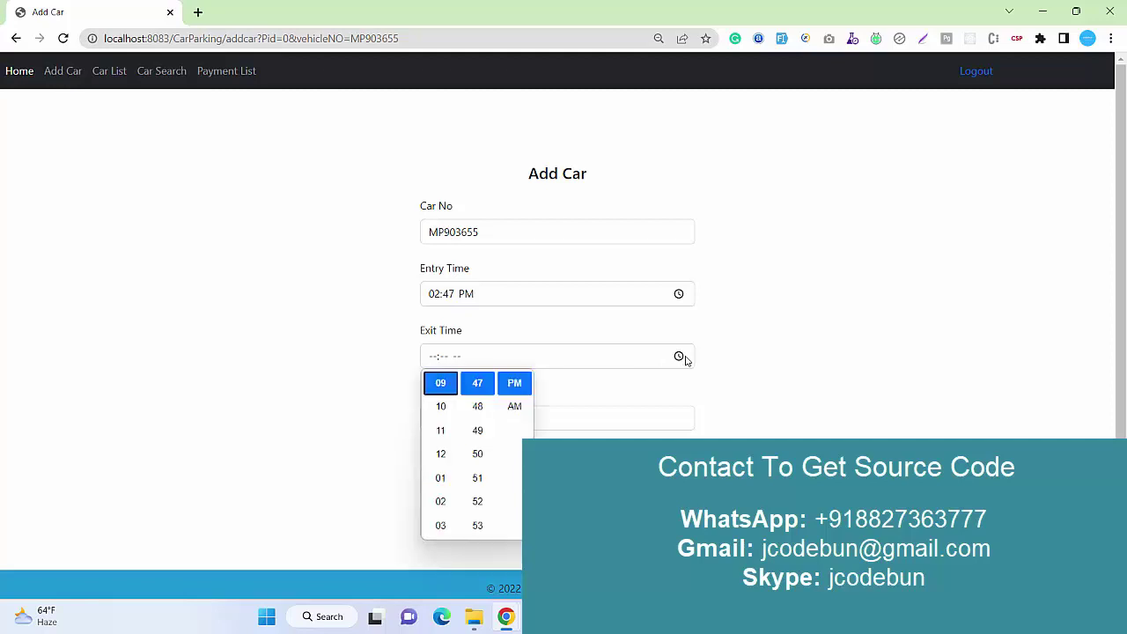
left_click(441, 526)
left_click(302, 464)
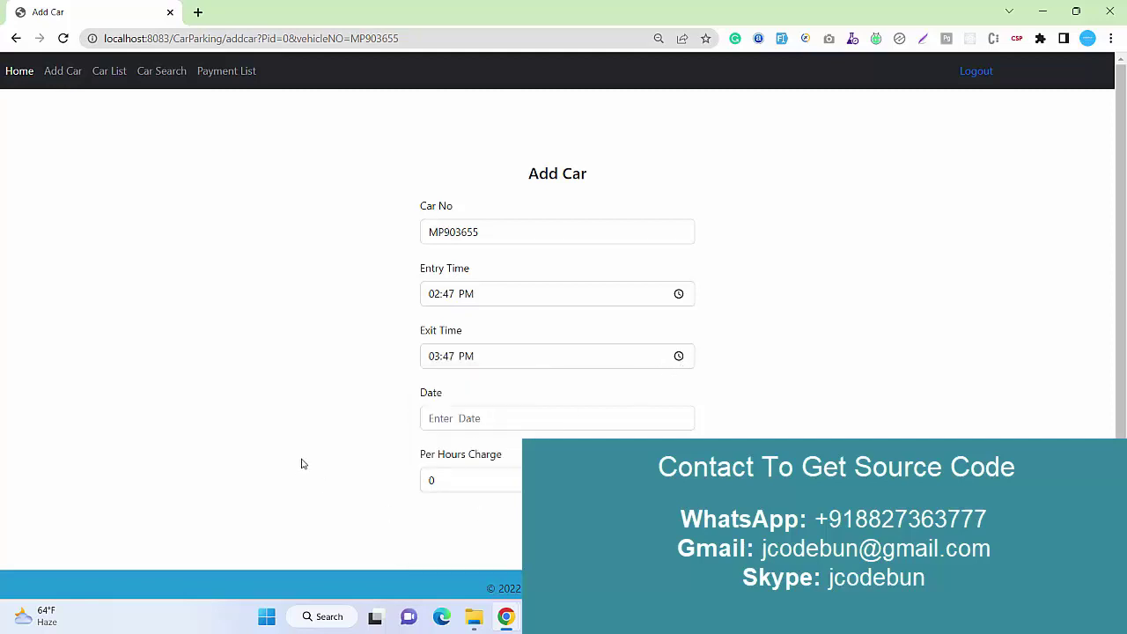
Pick 24 November 2022, enter an hourly charge of 50, and submit the registration.
scroll(493, 364, "down", 1)
left_click(462, 411)
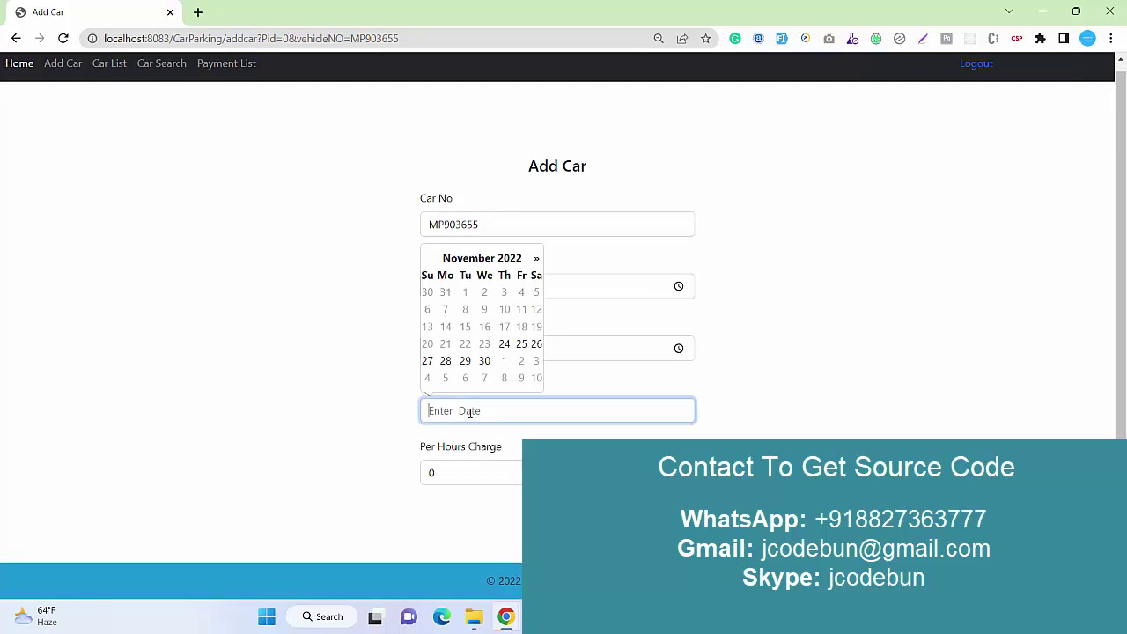
left_click(504, 344)
left_click_drag(483, 478, 232, 481)
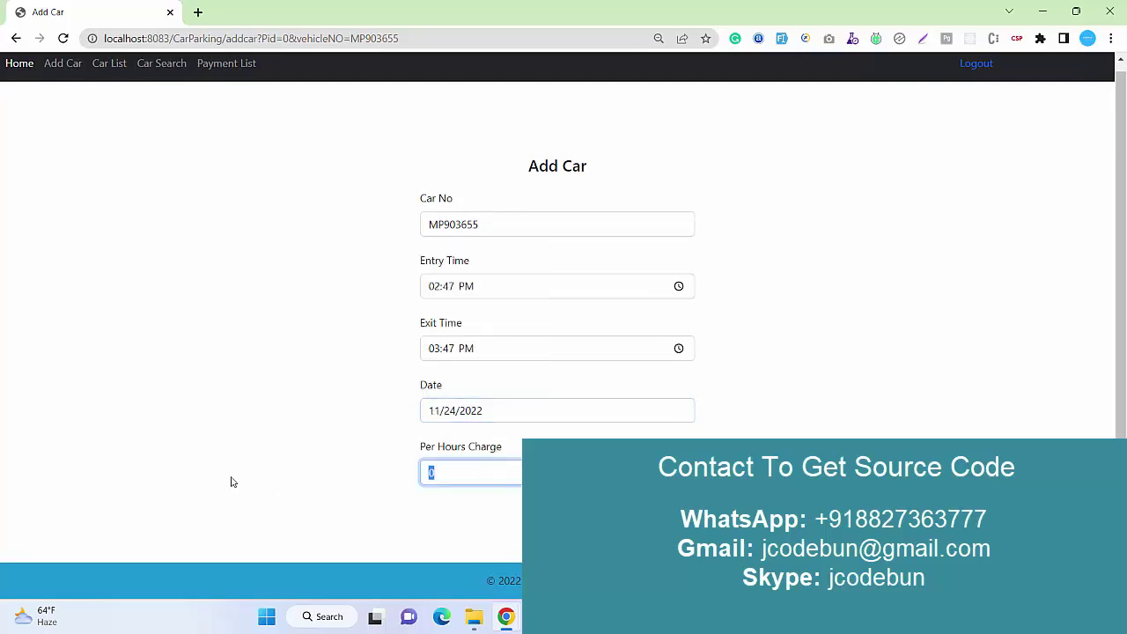
type("50")
key("Return")
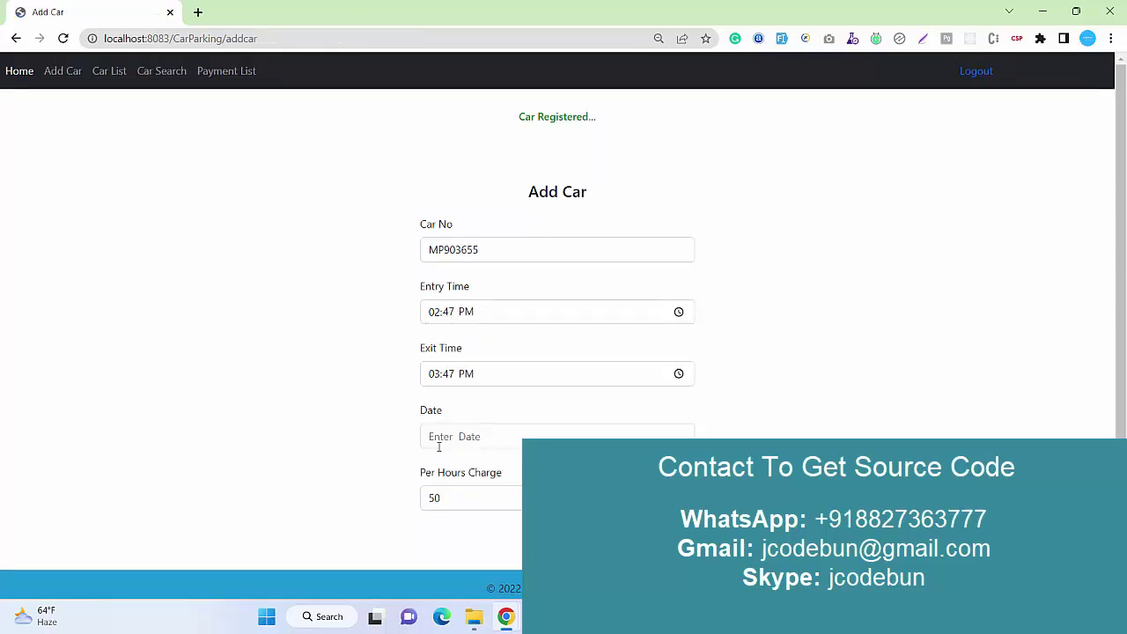
left_click_drag(457, 510, 394, 507)
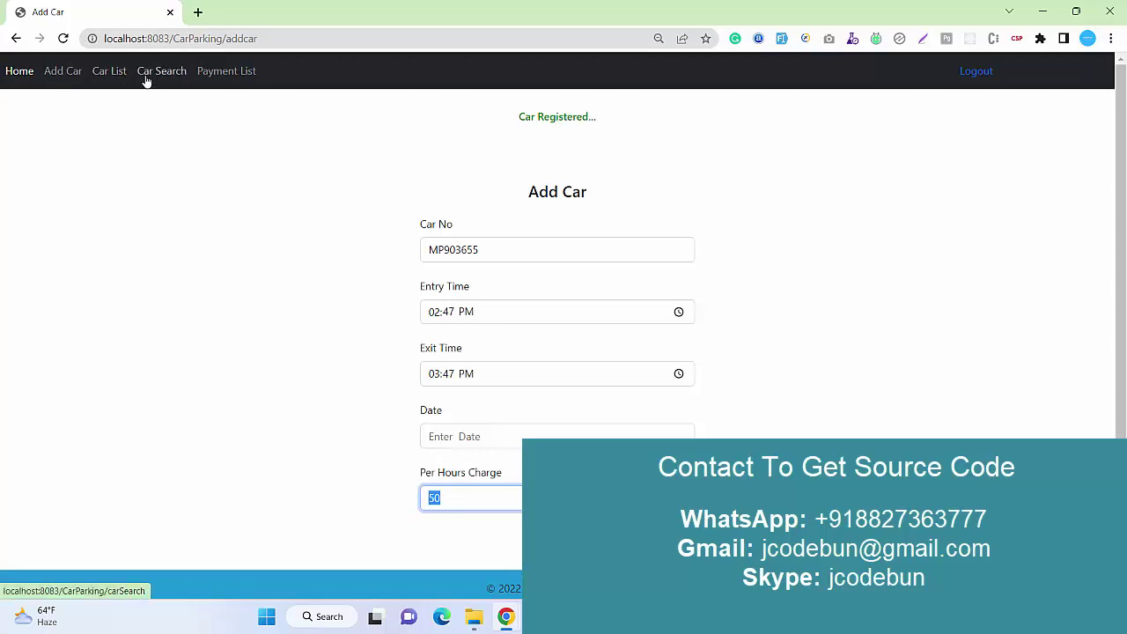
left_click_drag(597, 119, 490, 120)
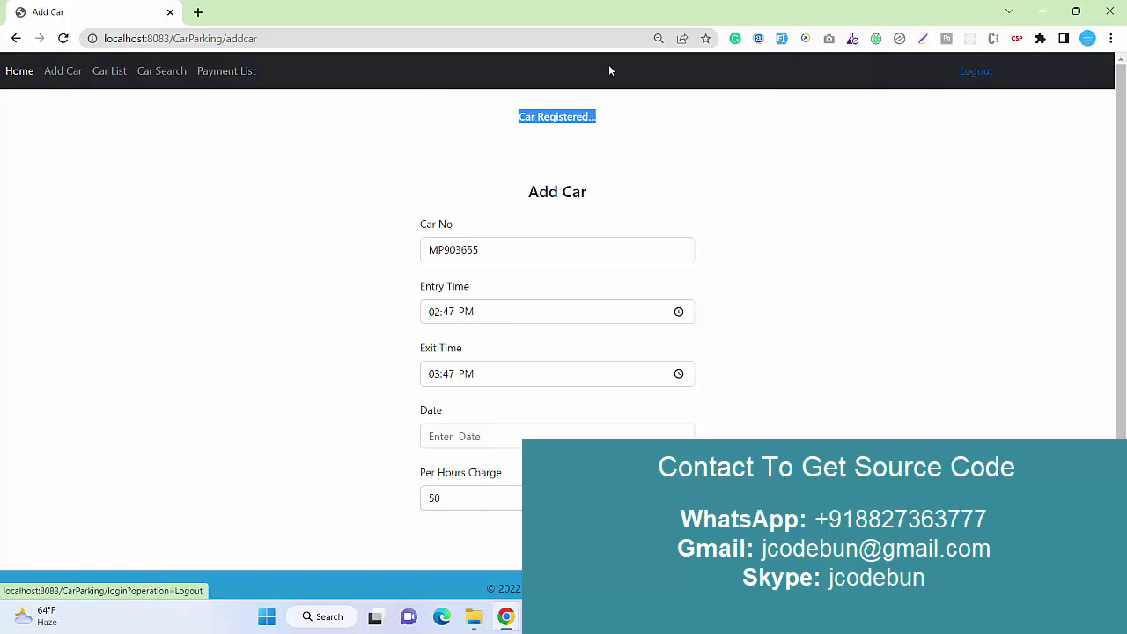
Search for car MP903655 again on the Car Search page.
left_click(155, 70)
left_click(485, 159)
type("MP903655")
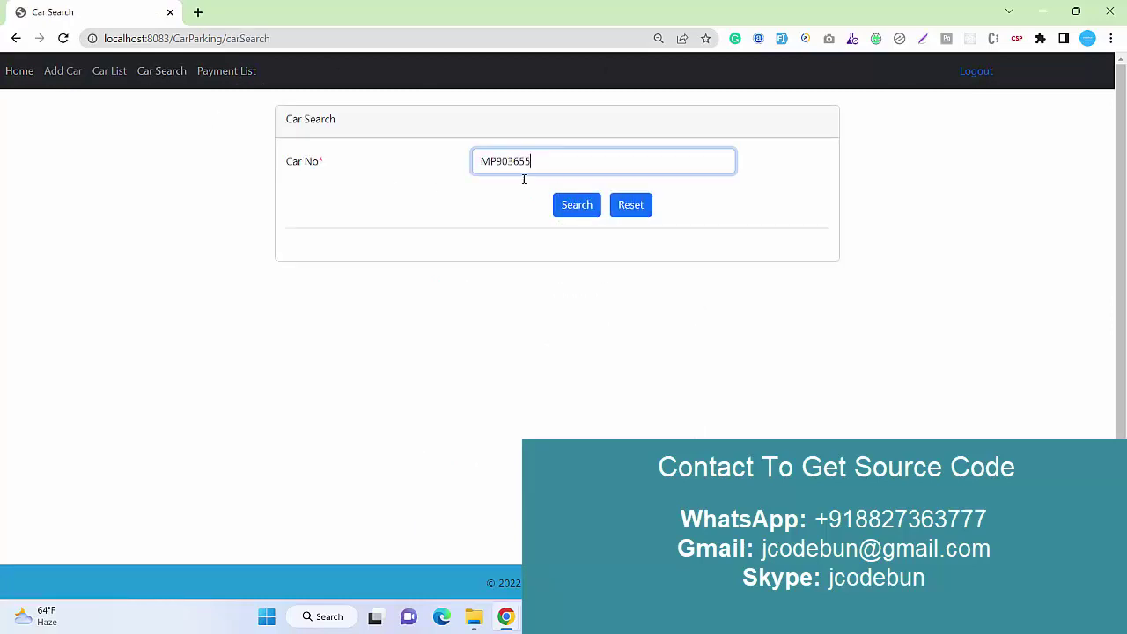
left_click(569, 205)
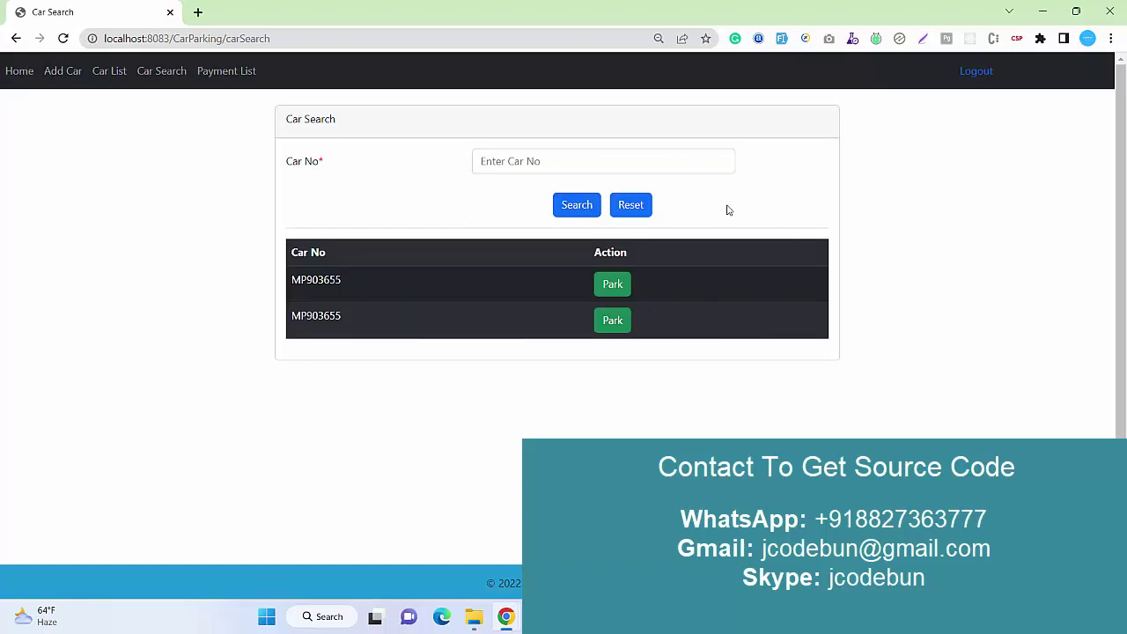
left_click(976, 74)
left_click(157, 73)
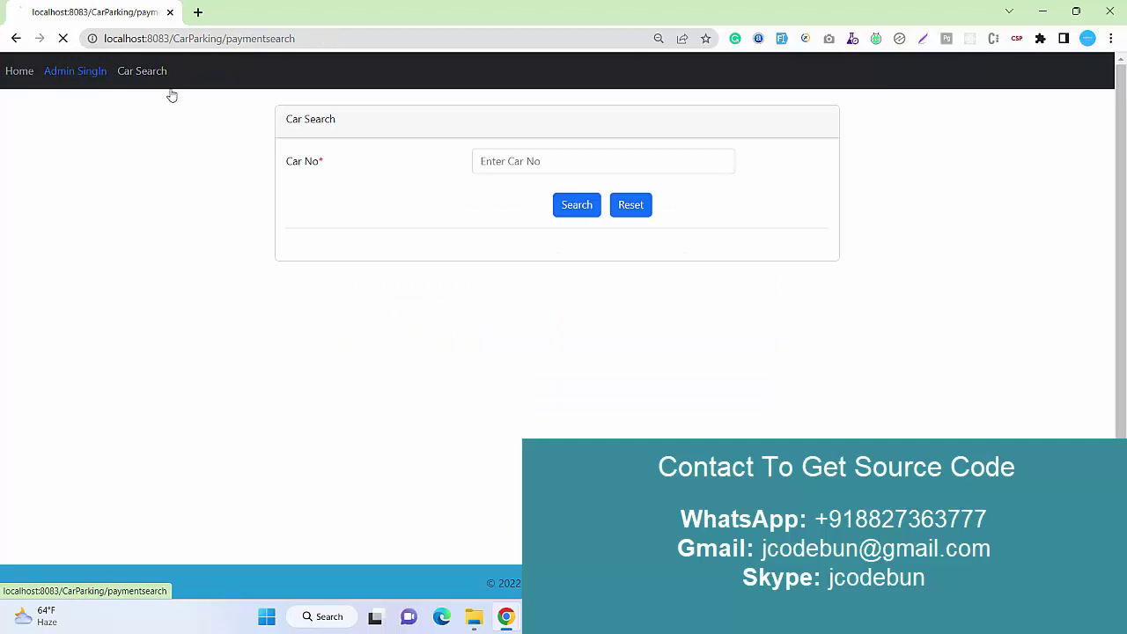
left_click(506, 161)
left_click(554, 195)
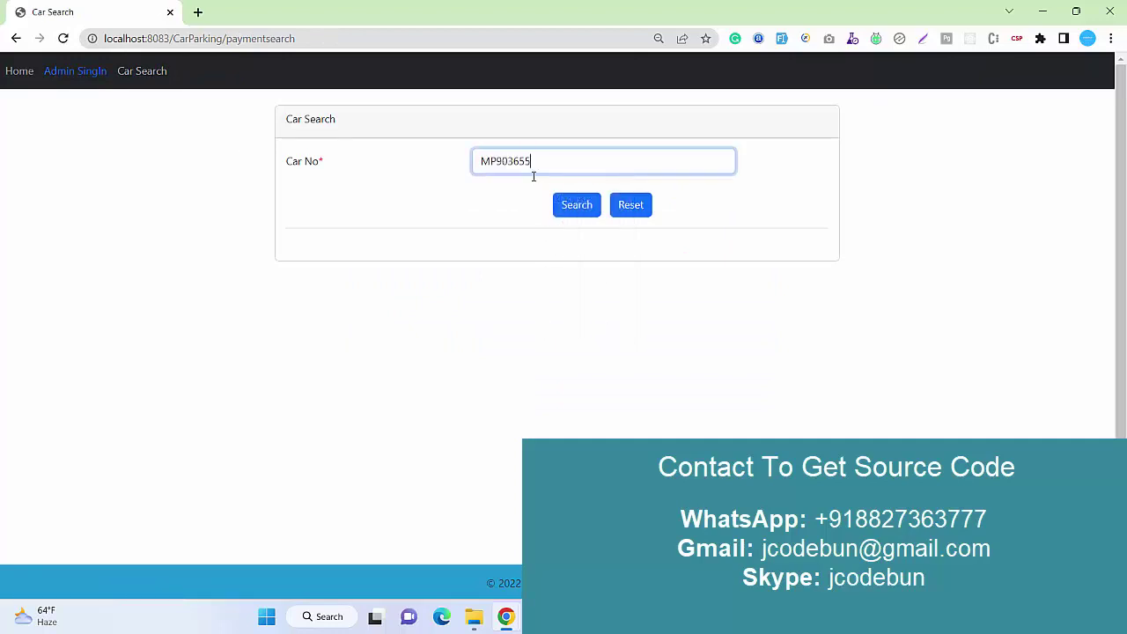
left_click(570, 205)
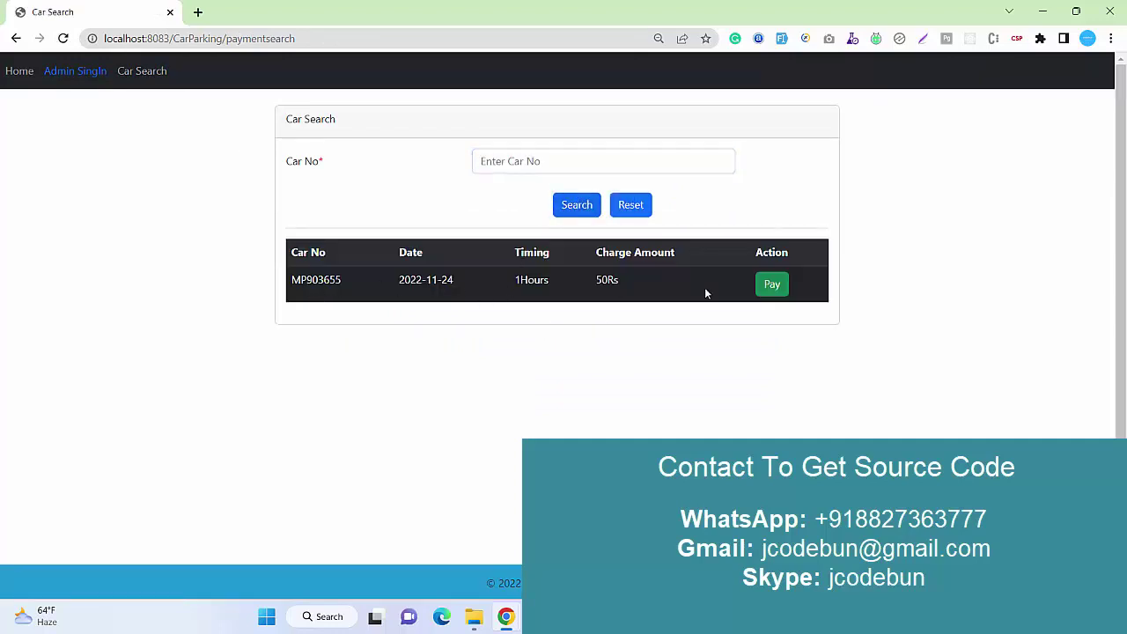
left_click(769, 285)
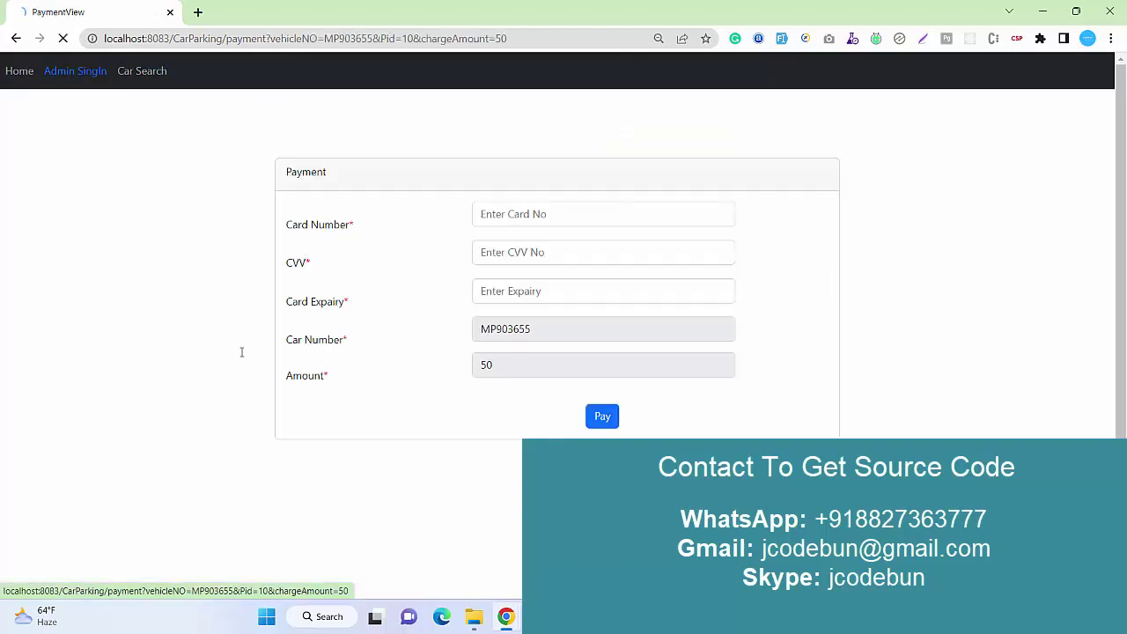
left_click(561, 214)
left_click(574, 248)
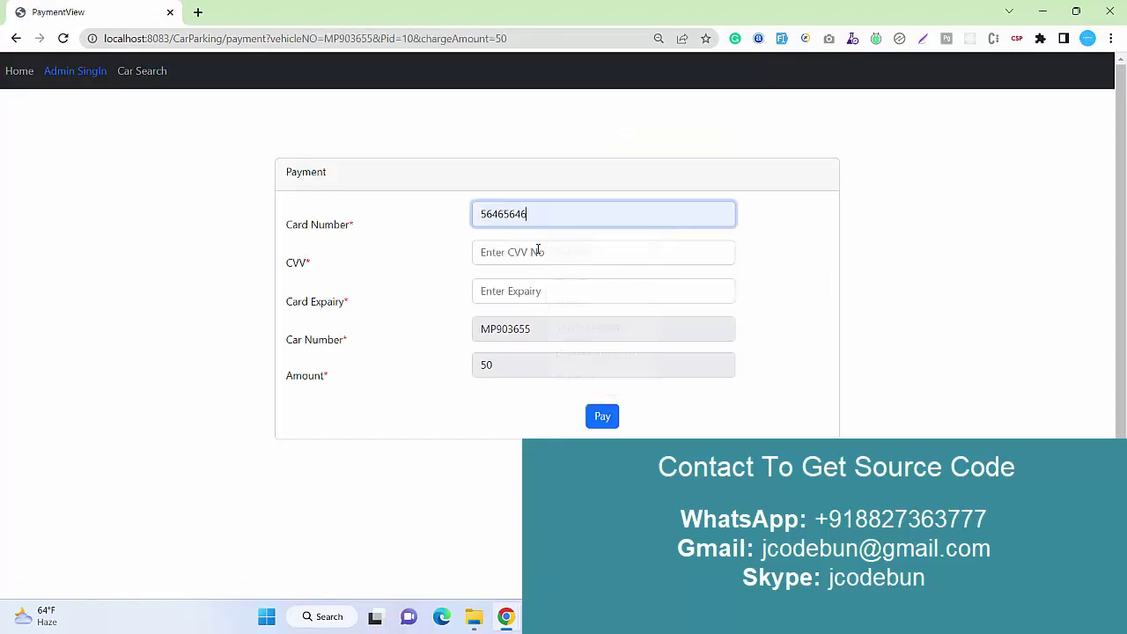
left_click(537, 252)
type("567")
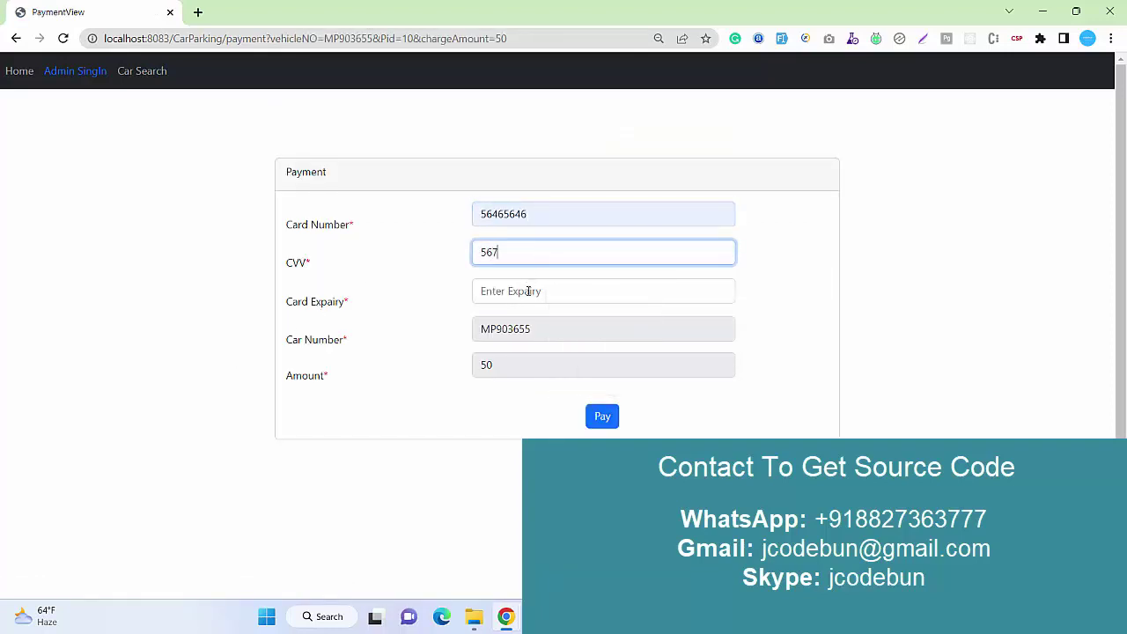
left_click(529, 291)
left_click(558, 326)
left_click(602, 417)
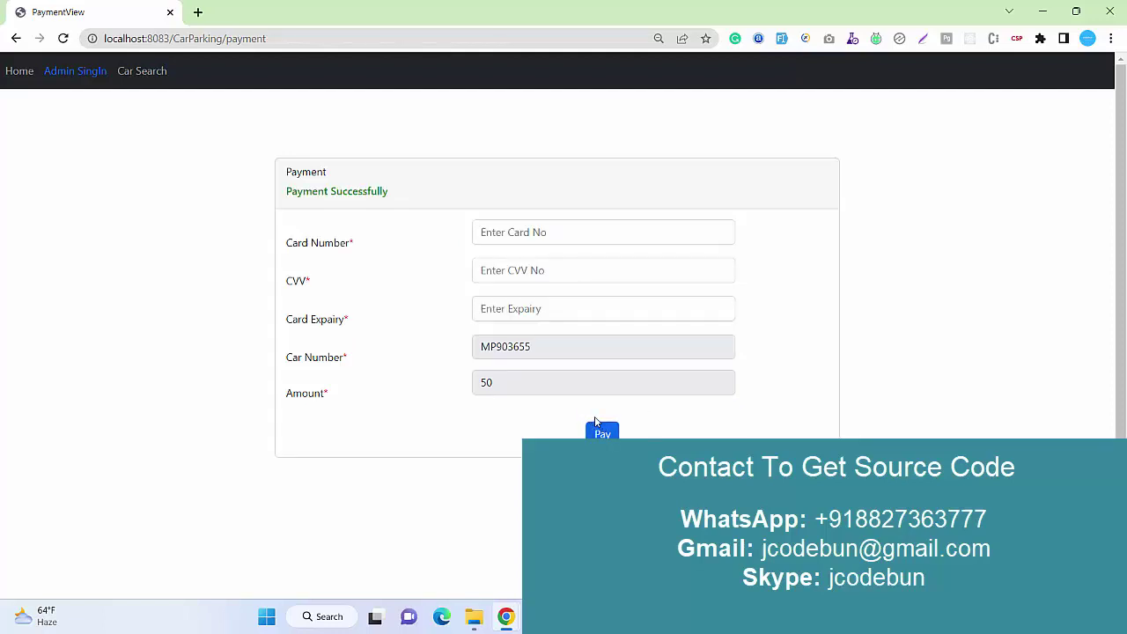
left_click_drag(405, 209, 132, 171)
left_click(139, 70)
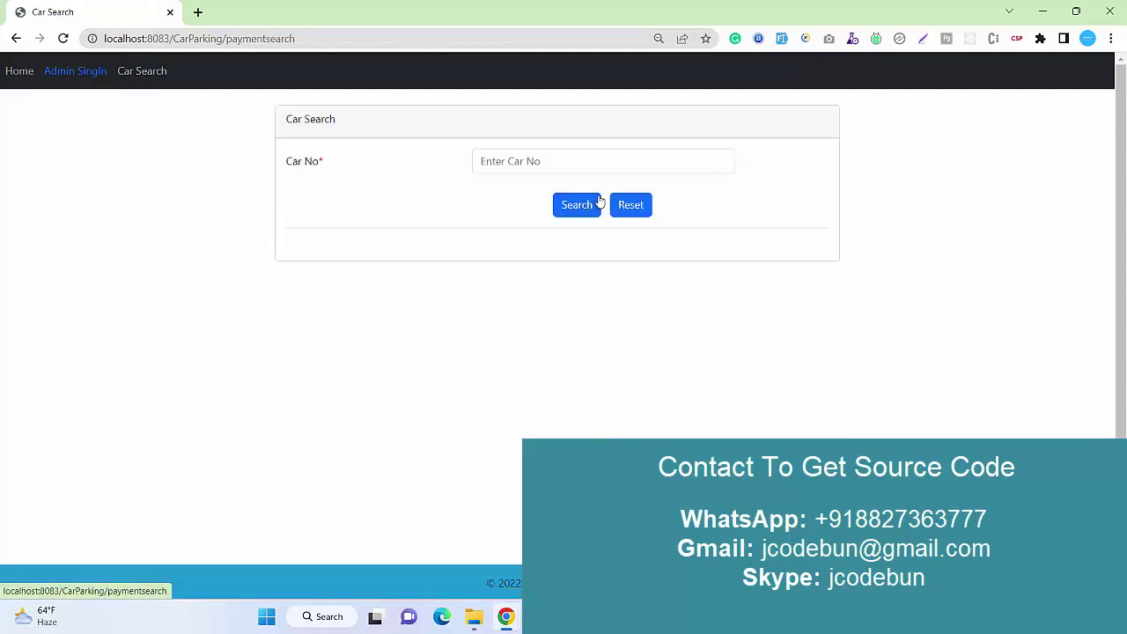
left_click(564, 162)
left_click(574, 221)
left_click(577, 204)
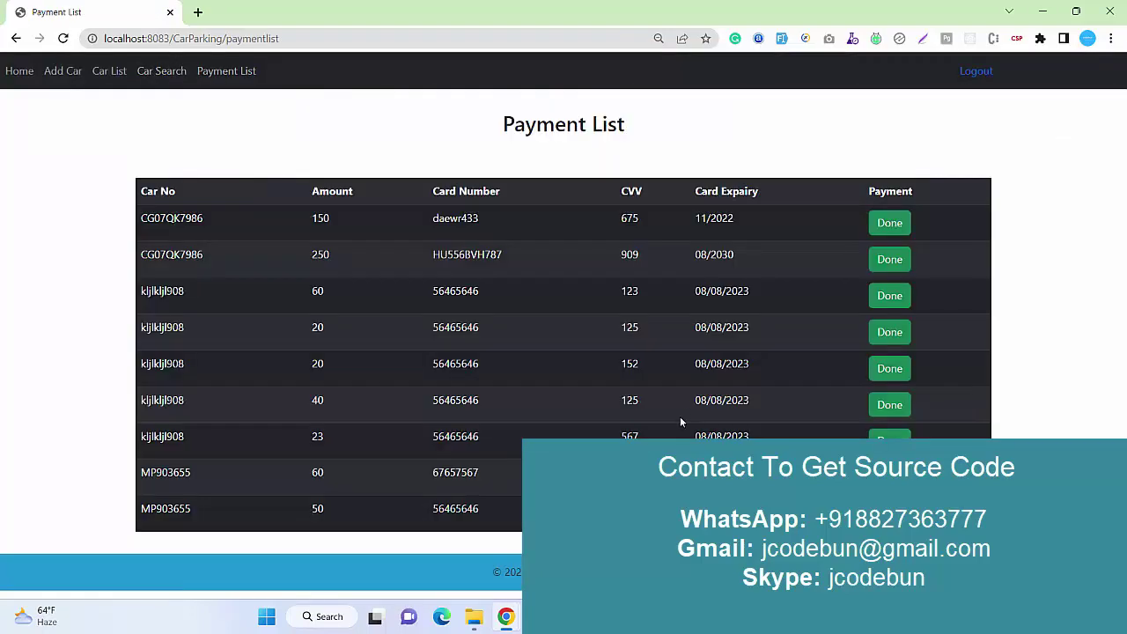
Search MP903655 on the admin Car Search page to list it again.
left_click(161, 72)
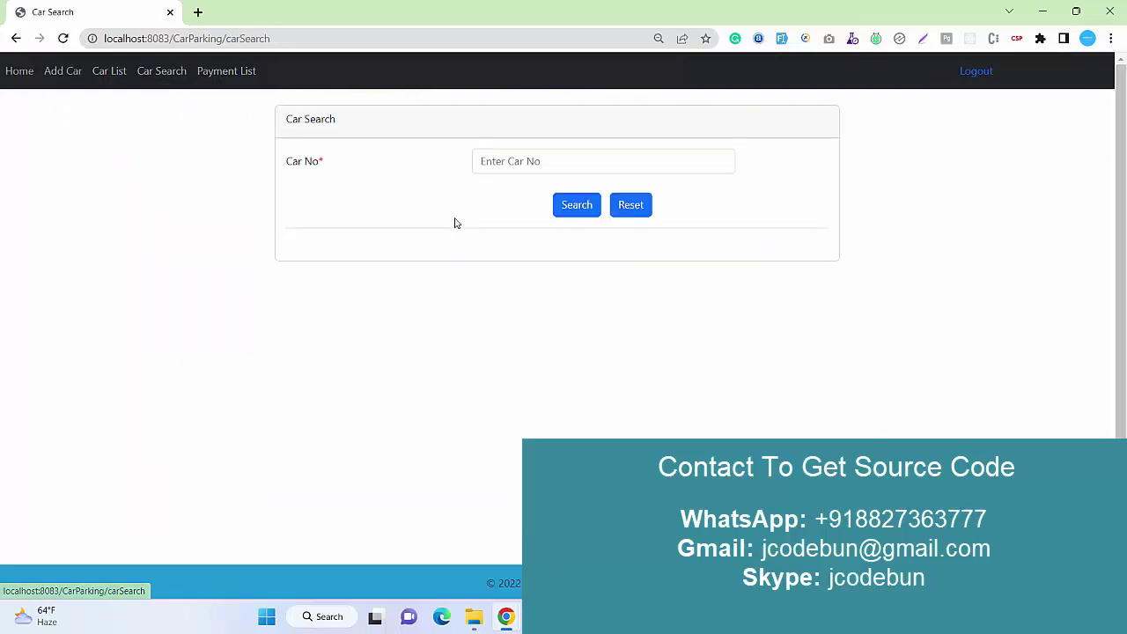
left_click(531, 160)
left_click(573, 221)
left_click(561, 210)
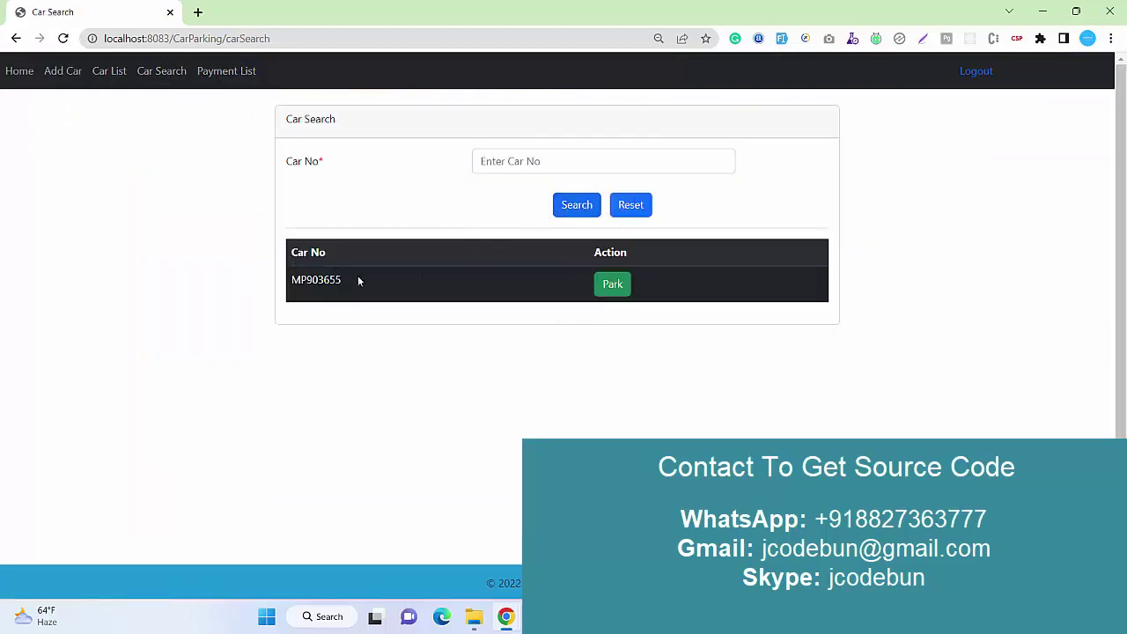
left_click_drag(694, 299, 279, 297)
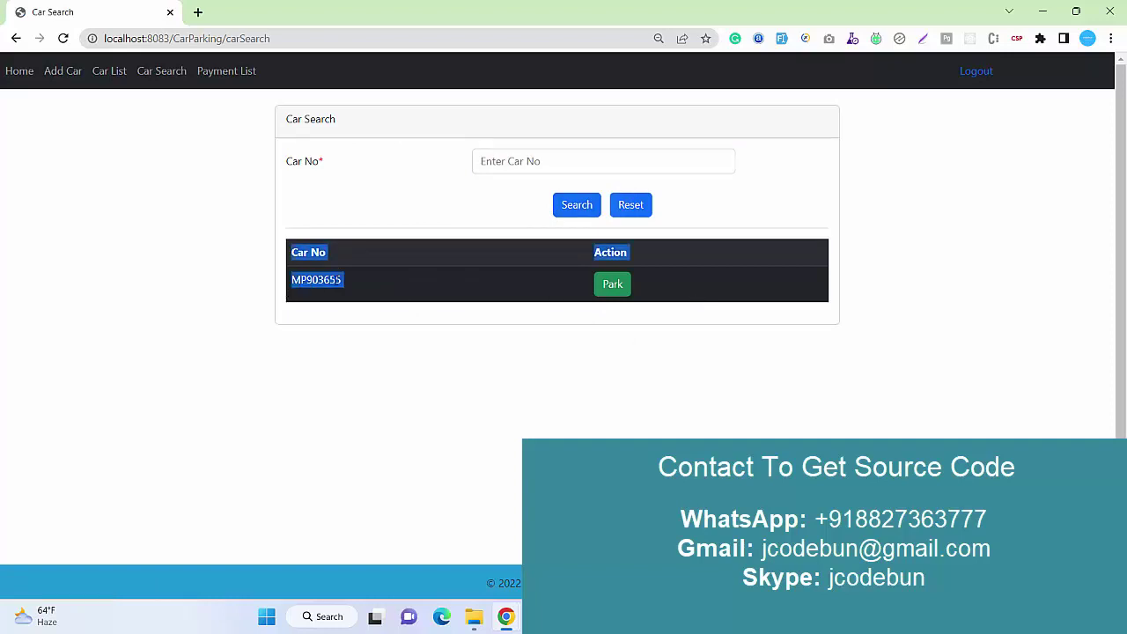